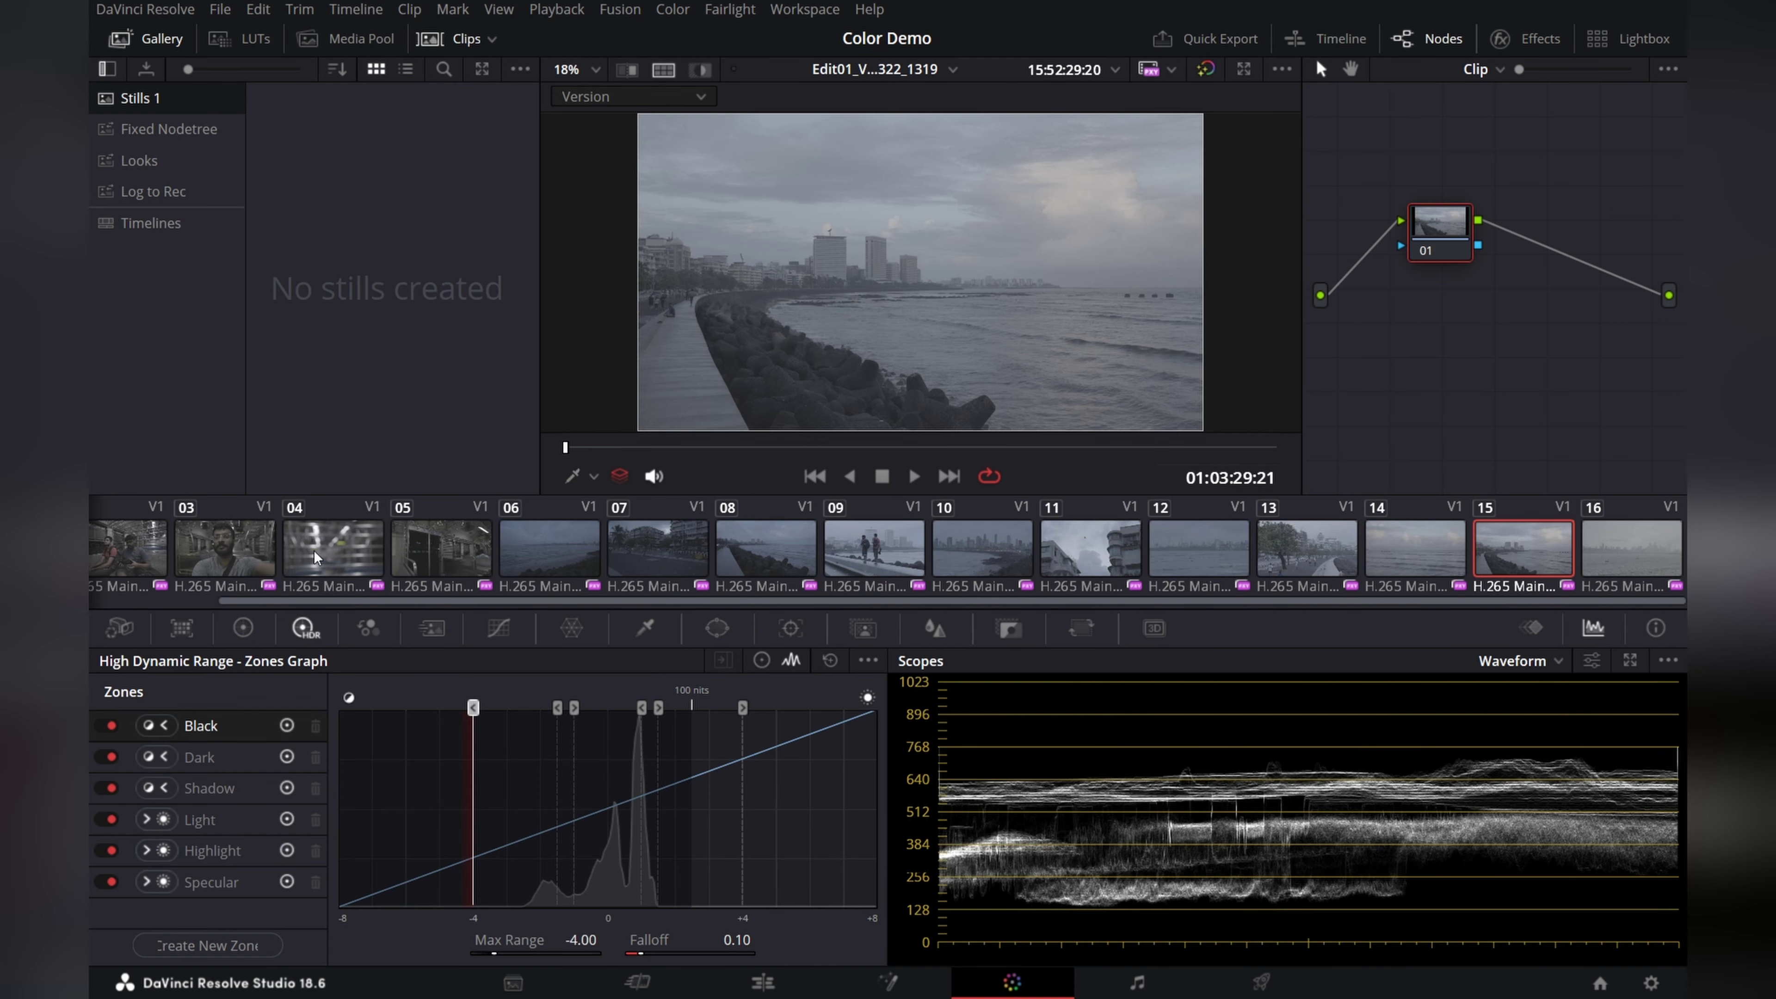
Preview clips 04 through 09 in turn, ending on clip 10, the hazy city-skyline shot
{"action": "left_click", "coordinate": [329, 560]}
{"action": "left_click", "coordinate": [426, 549]}
{"action": "left_click", "coordinate": [552, 559]}
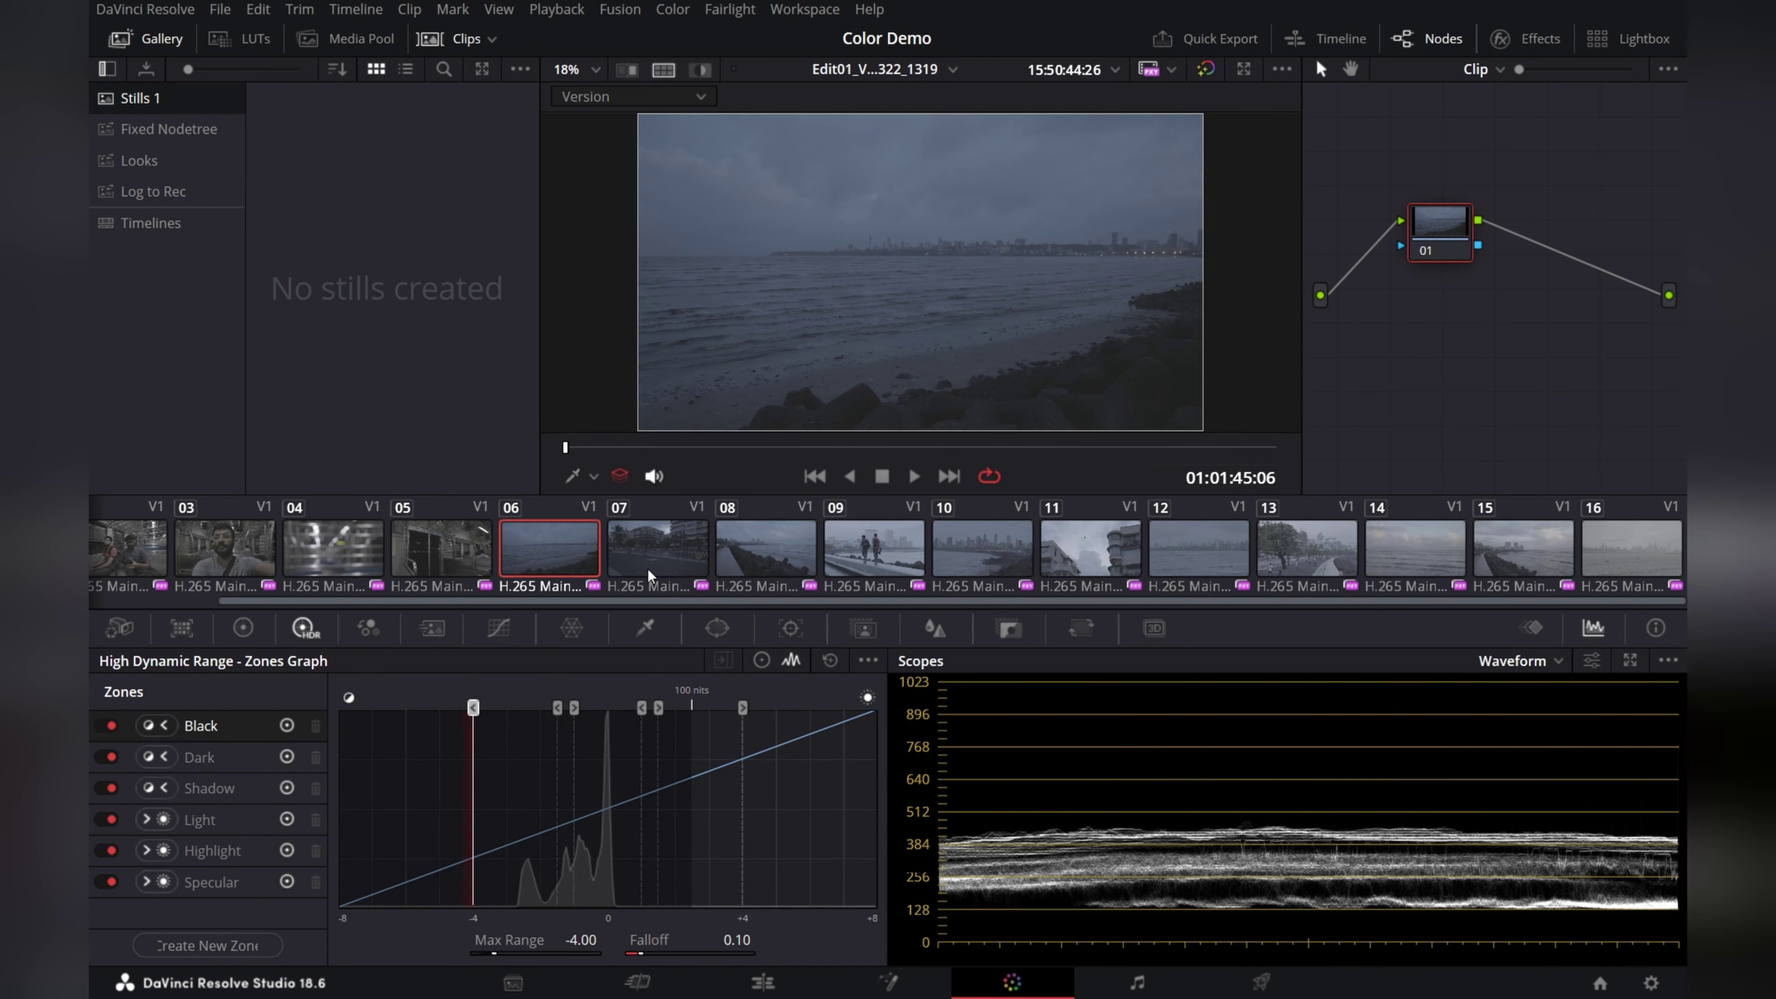
{"action": "left_click", "coordinate": [671, 570]}
{"action": "left_click", "coordinate": [776, 570]}
{"action": "left_click", "coordinate": [901, 578]}
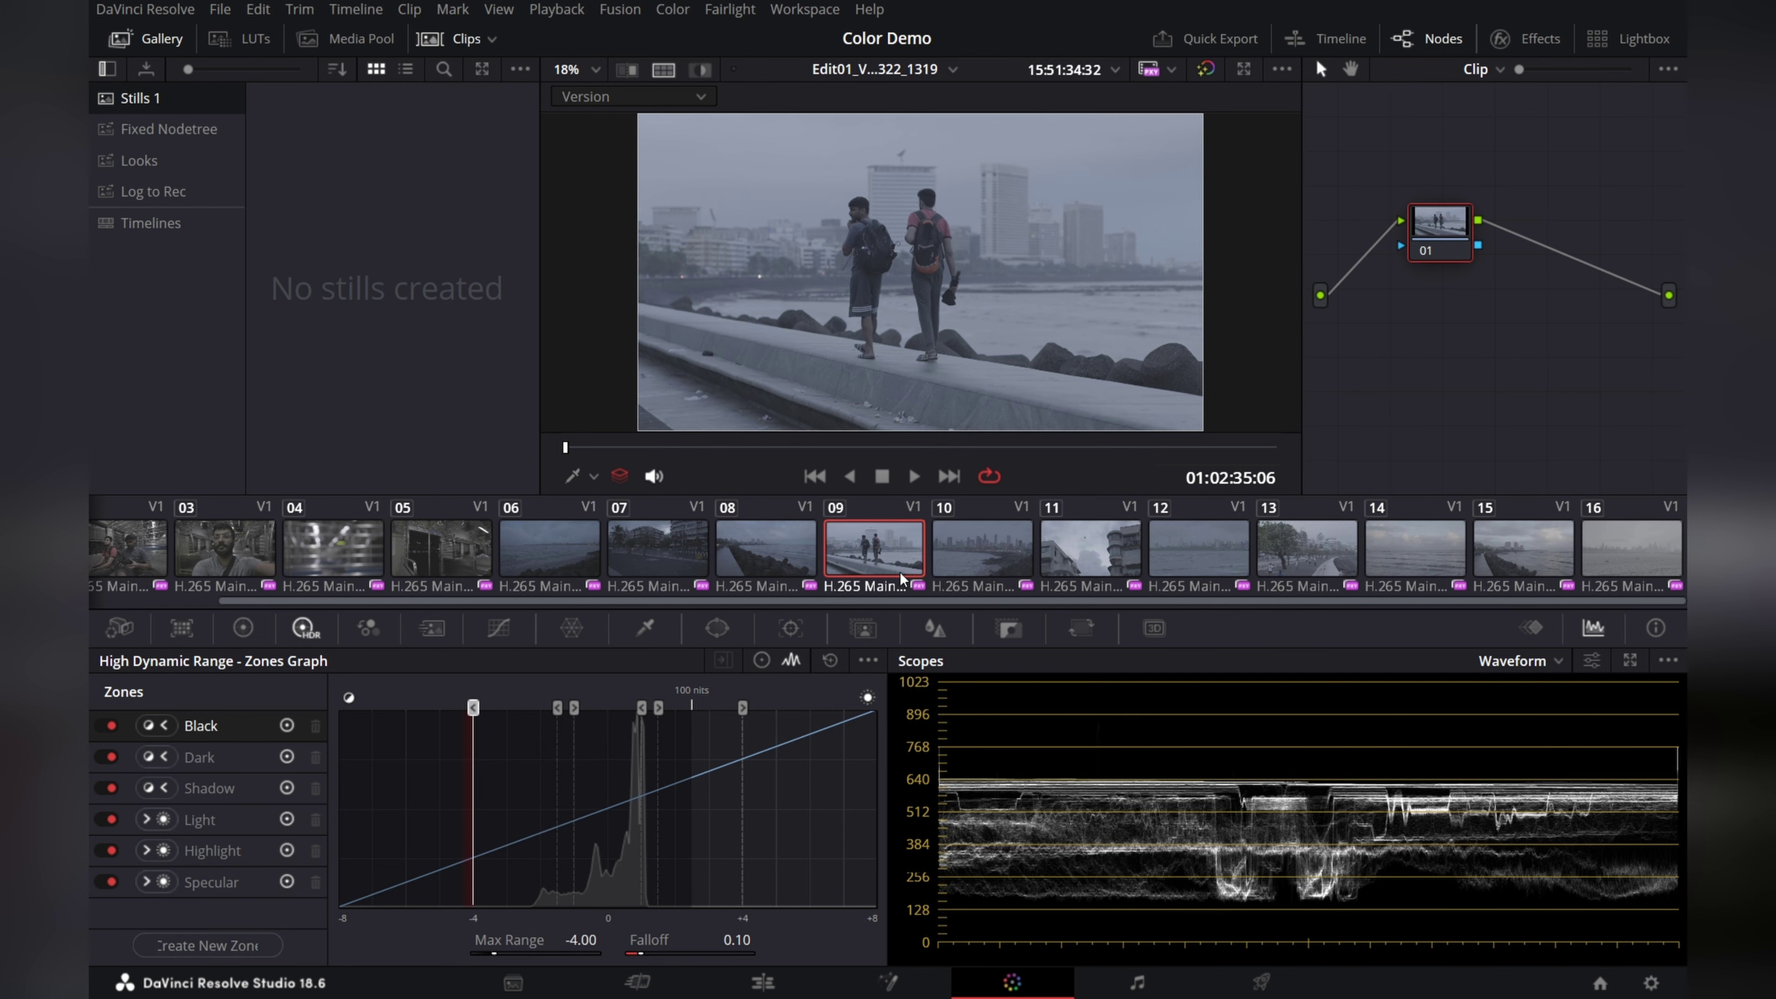
{"action": "left_click", "coordinate": [986, 574]}
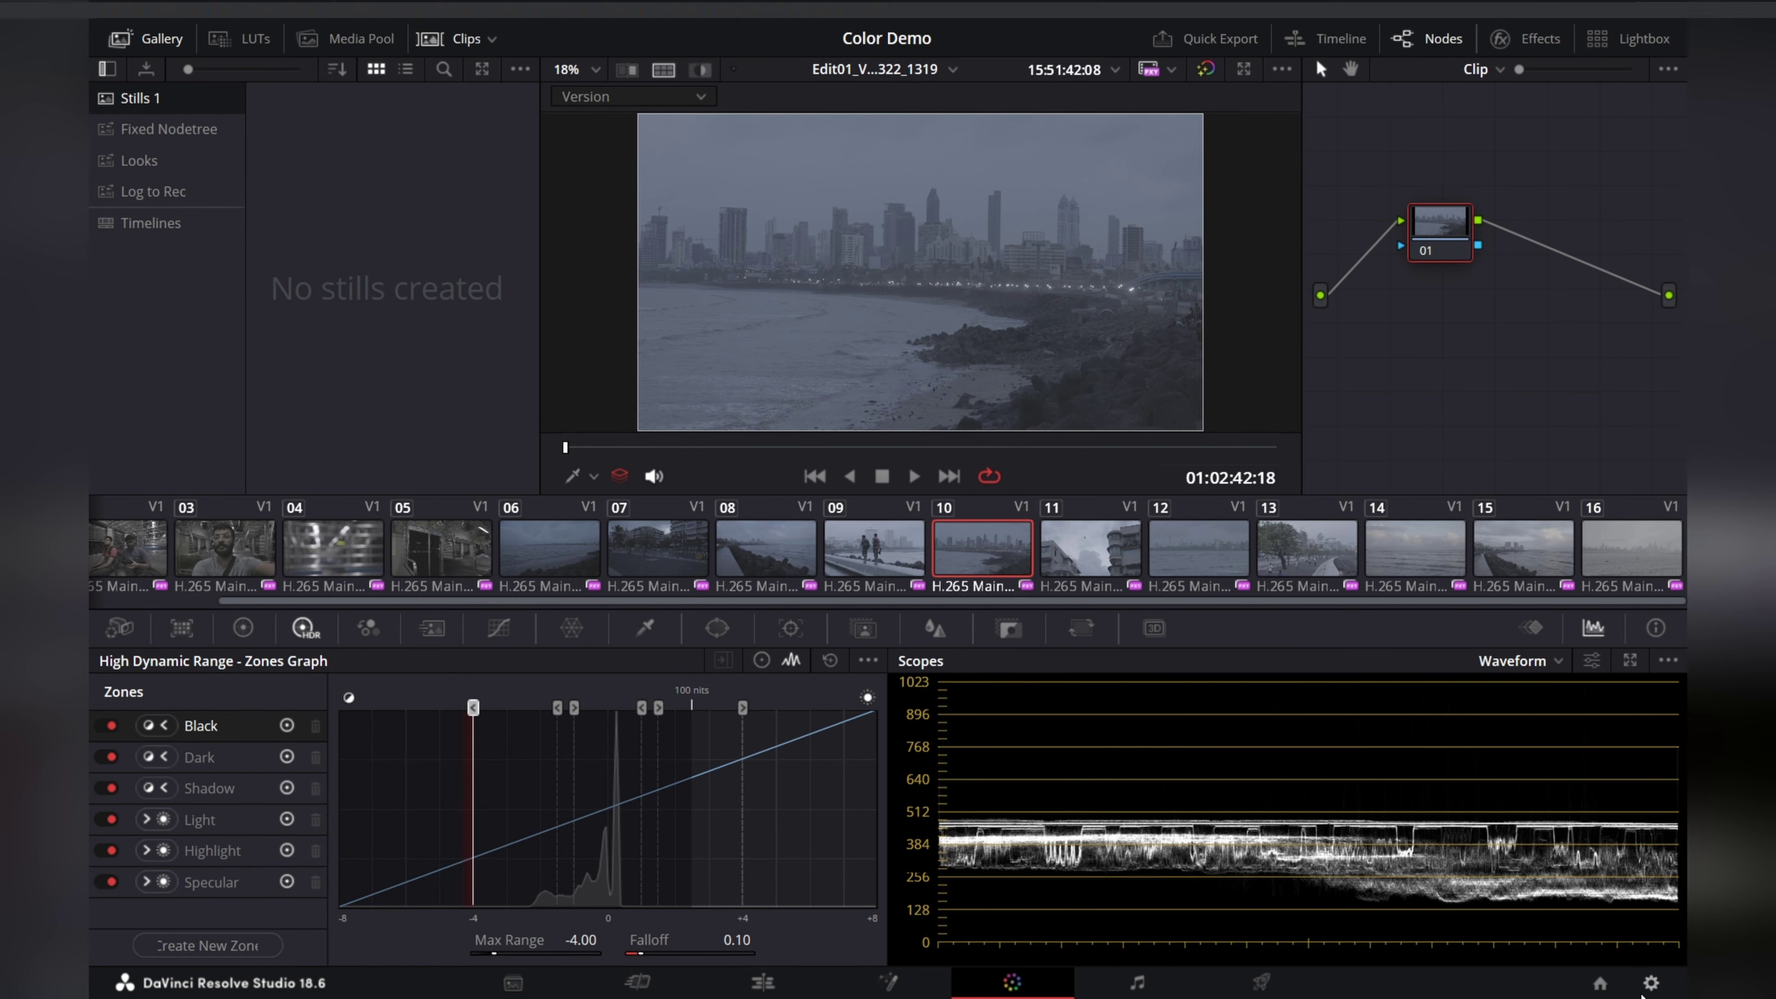
In Color Management, keep DaVinci YRGB color science and enable separate color space and gamma
{"action": "left_click", "coordinate": [1641, 992]}
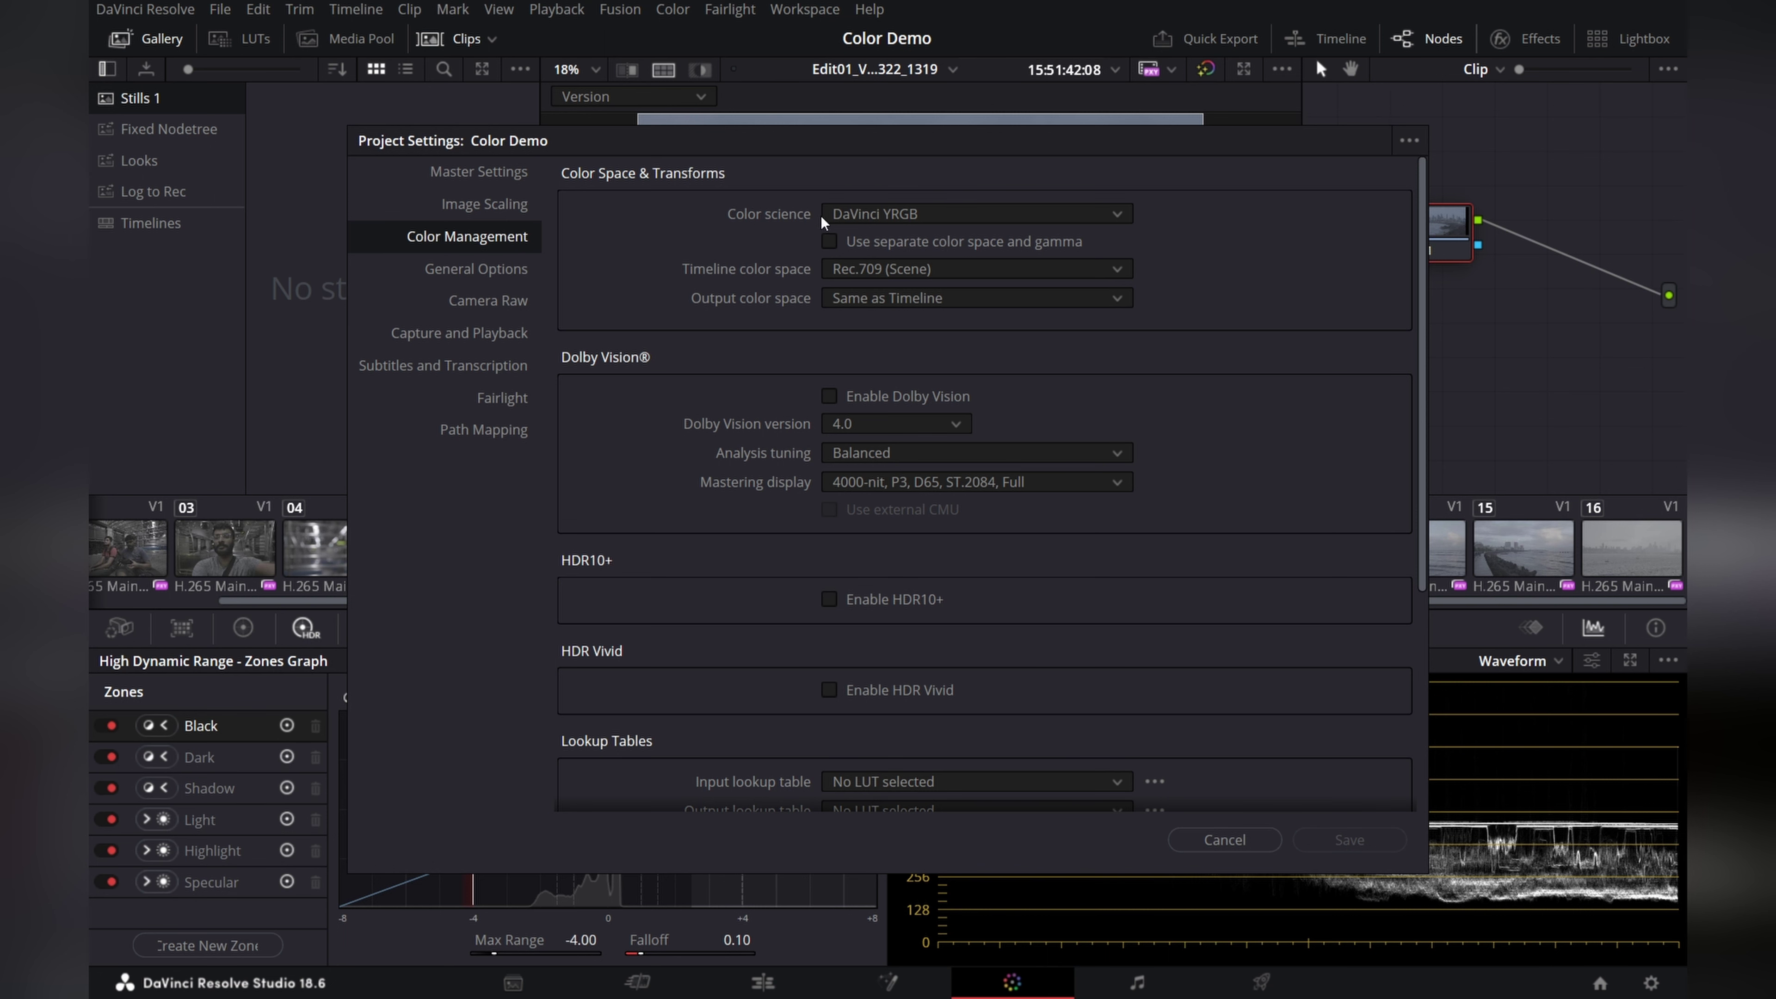
{"action": "left_click", "coordinate": [885, 223]}
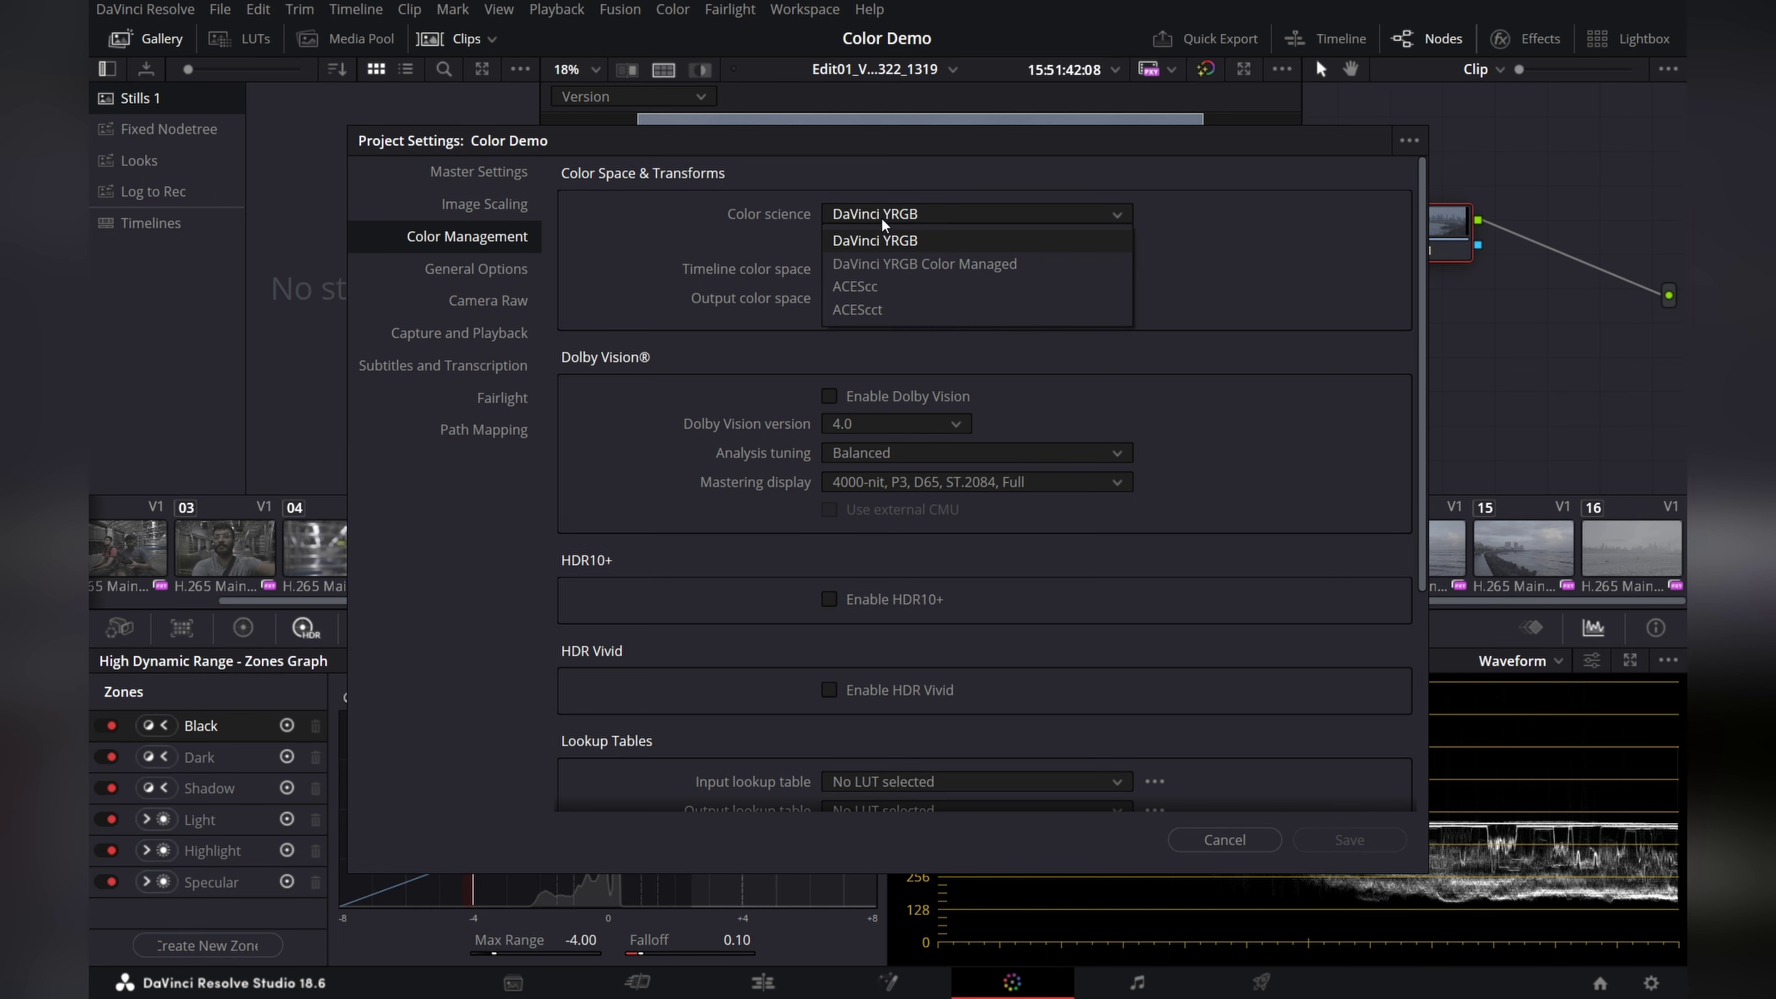
{"action": "left_click", "coordinate": [884, 222]}
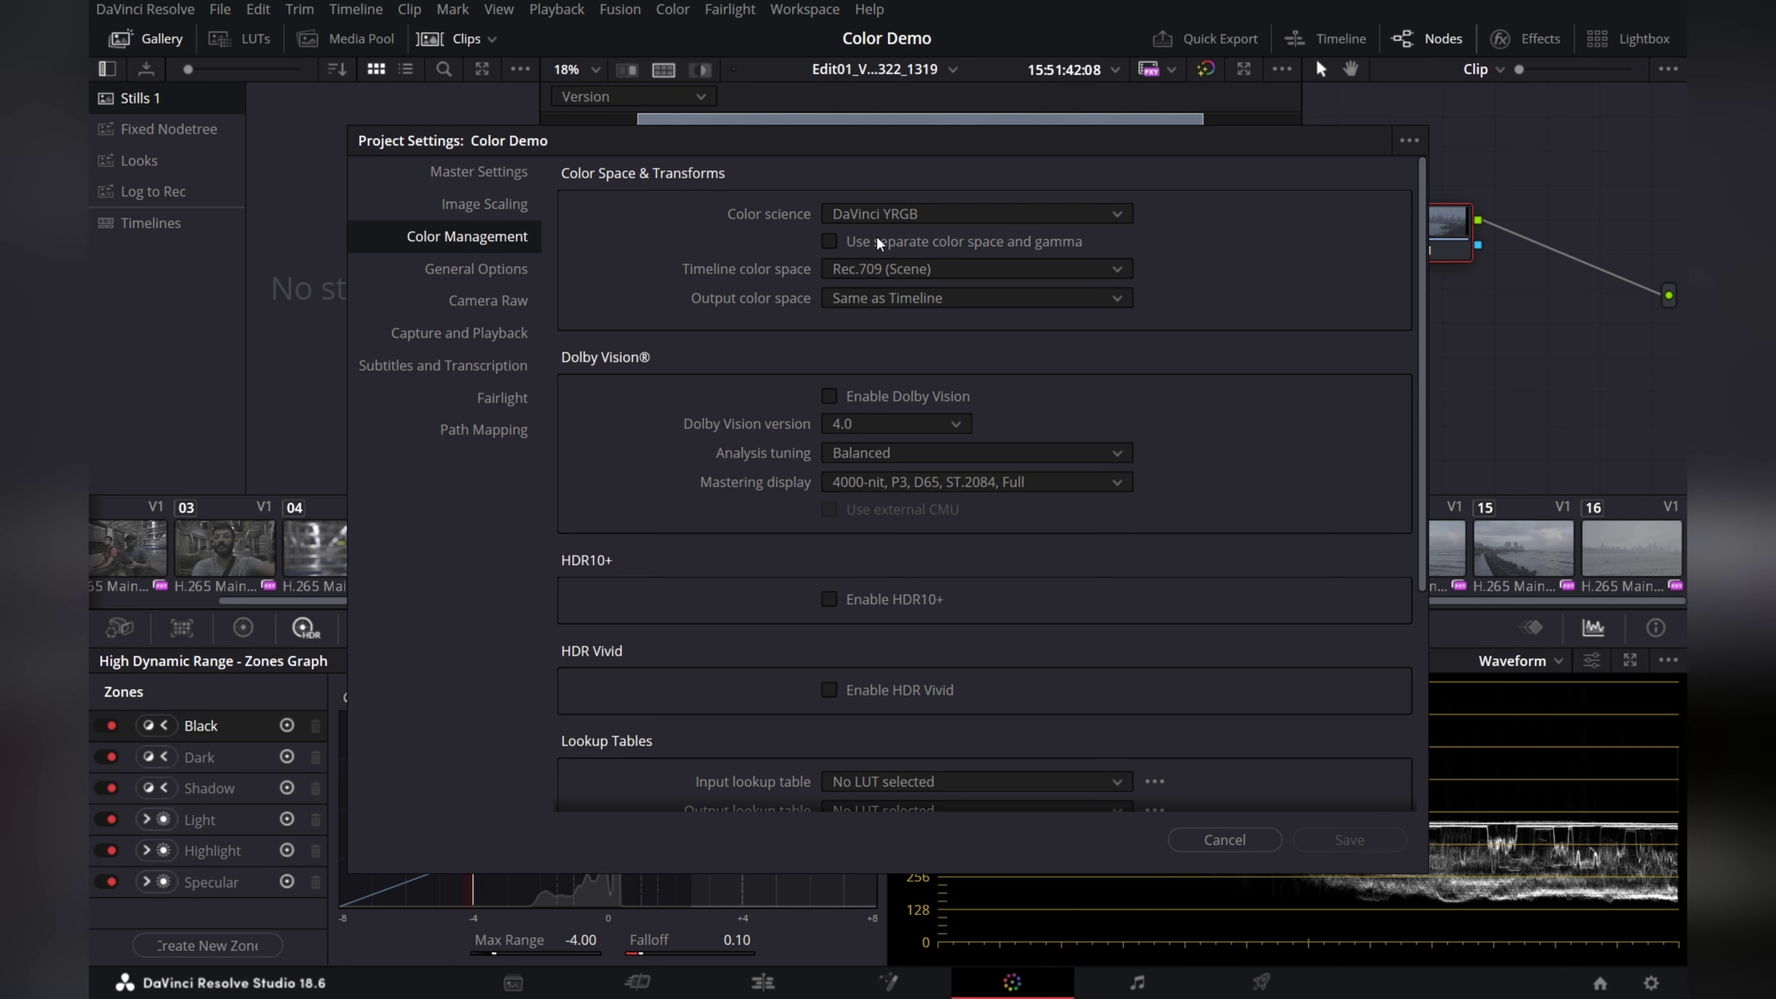
{"action": "left_click", "coordinate": [830, 242]}
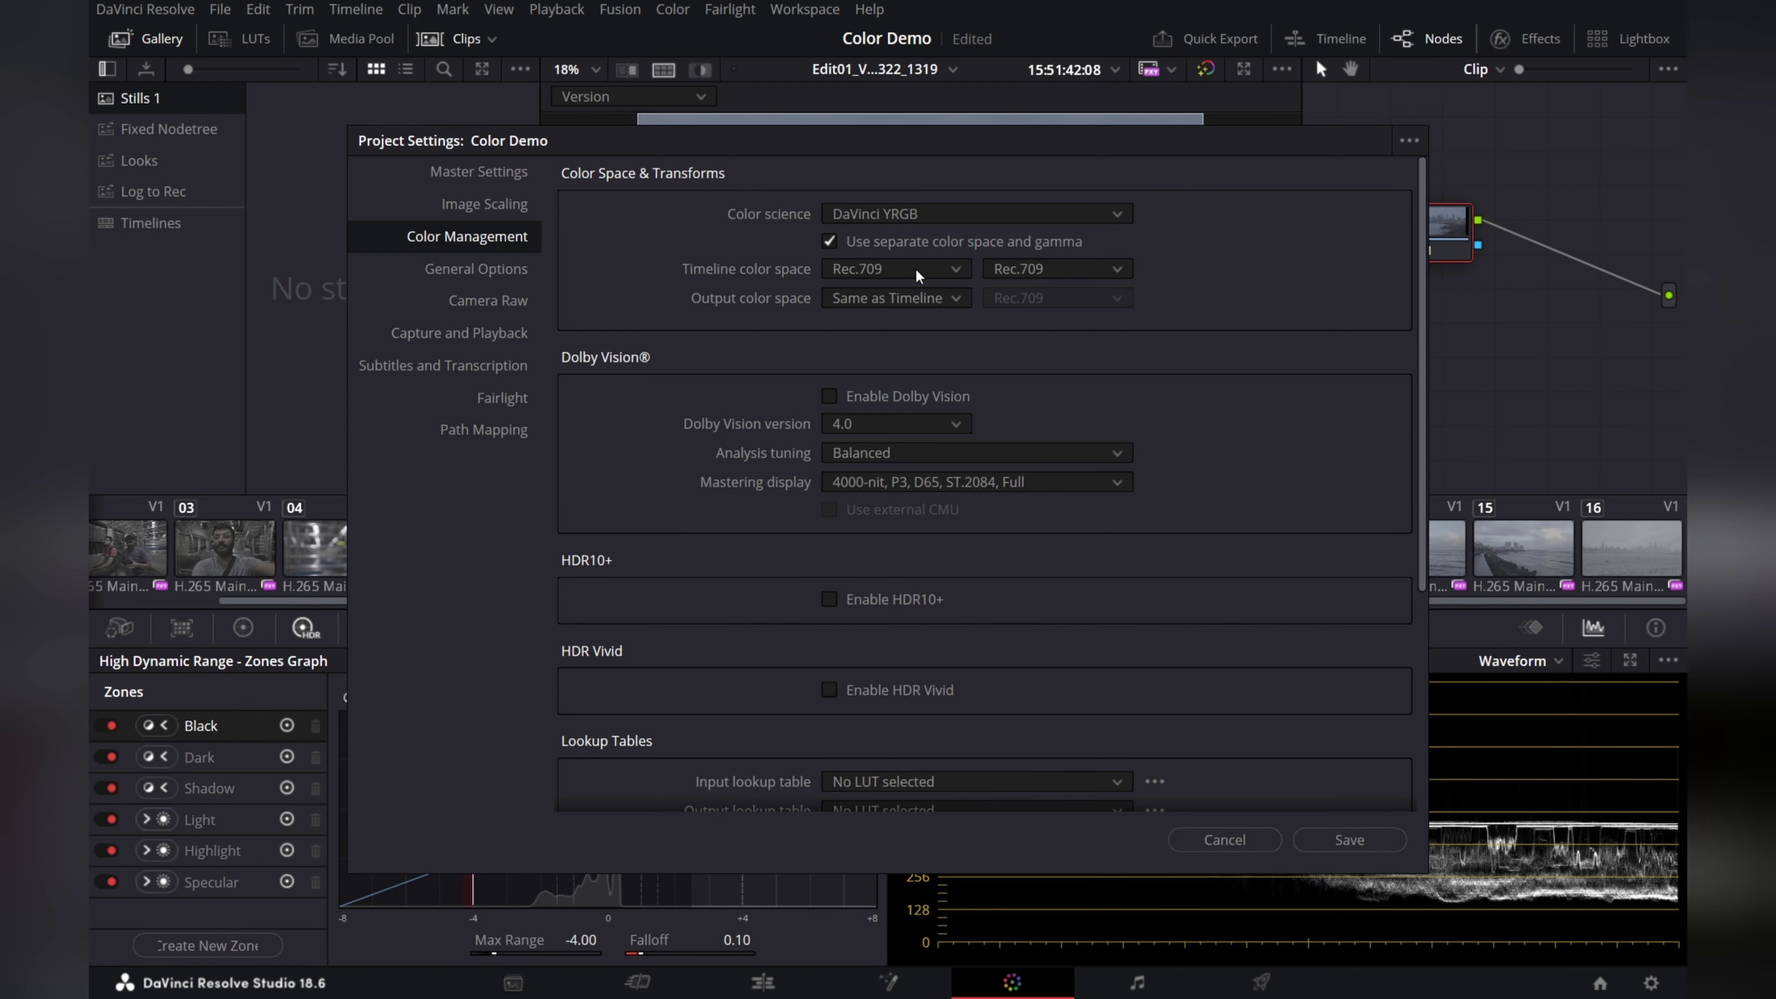
Set the timeline color space to DaVinci WG and timeline gamma to DaVinci Intermediate
{"action": "left_click", "coordinate": [909, 270]}
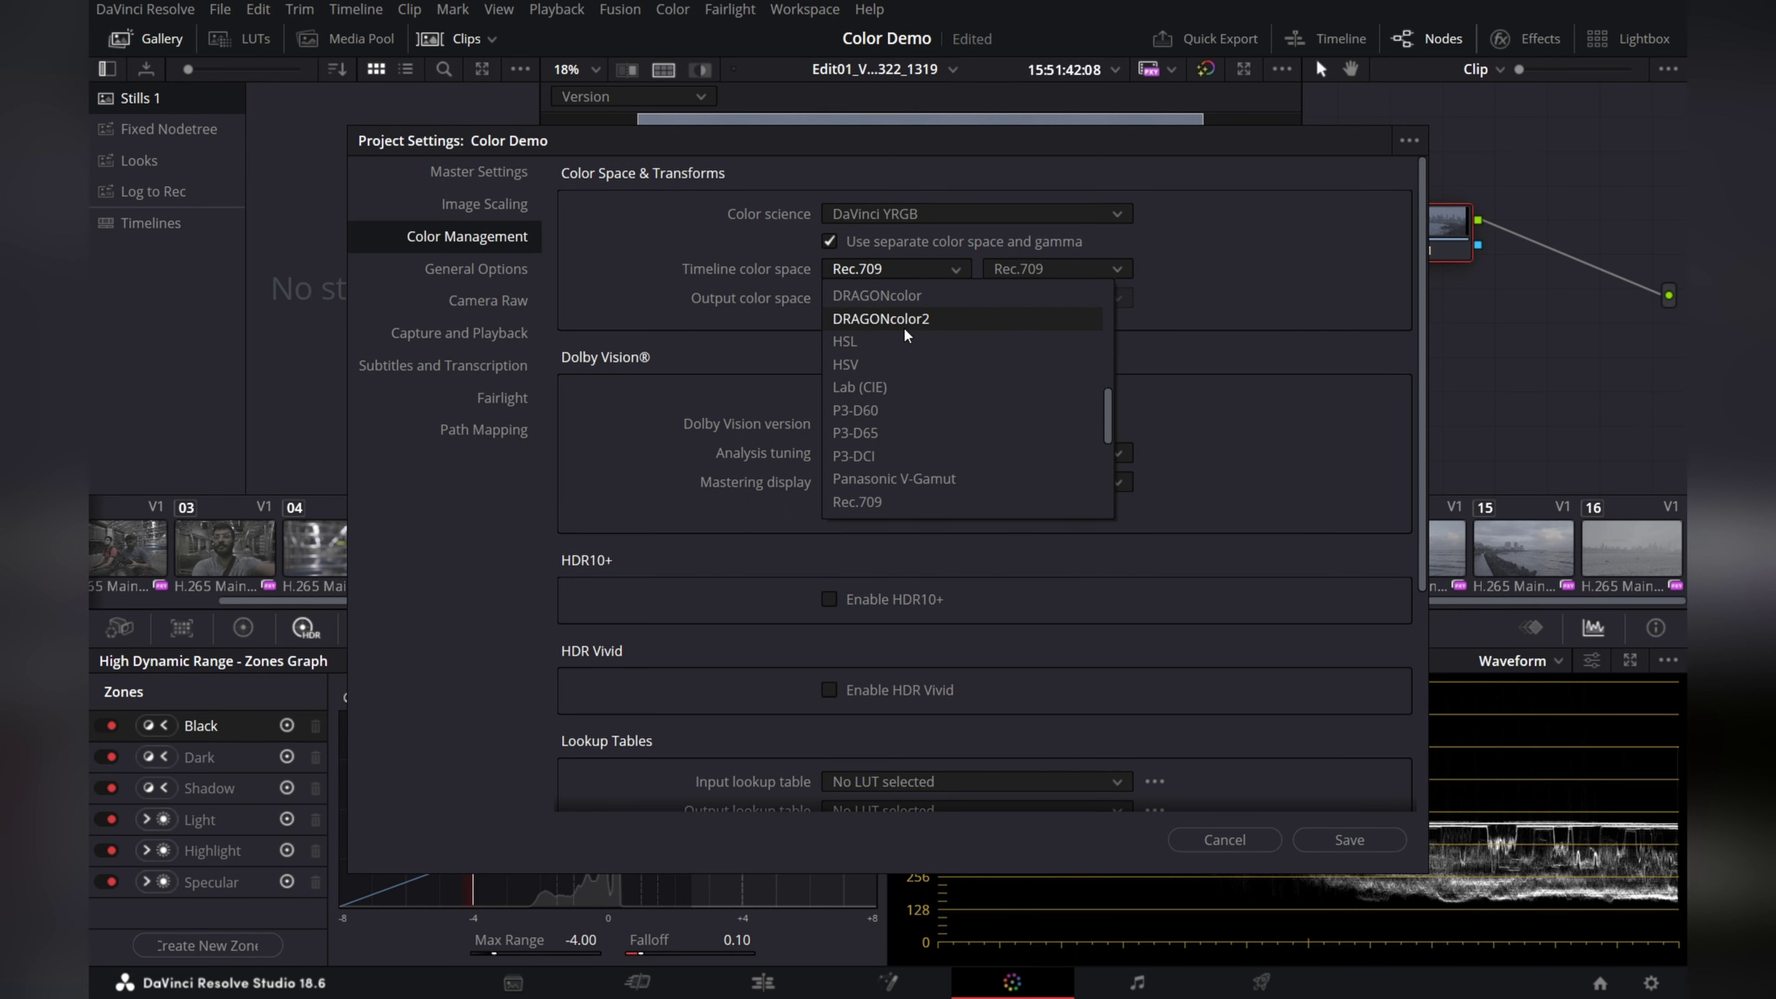
{"action": "scroll", "coordinate": [907, 336], "scroll_direction": "up", "scroll_amount": 3}
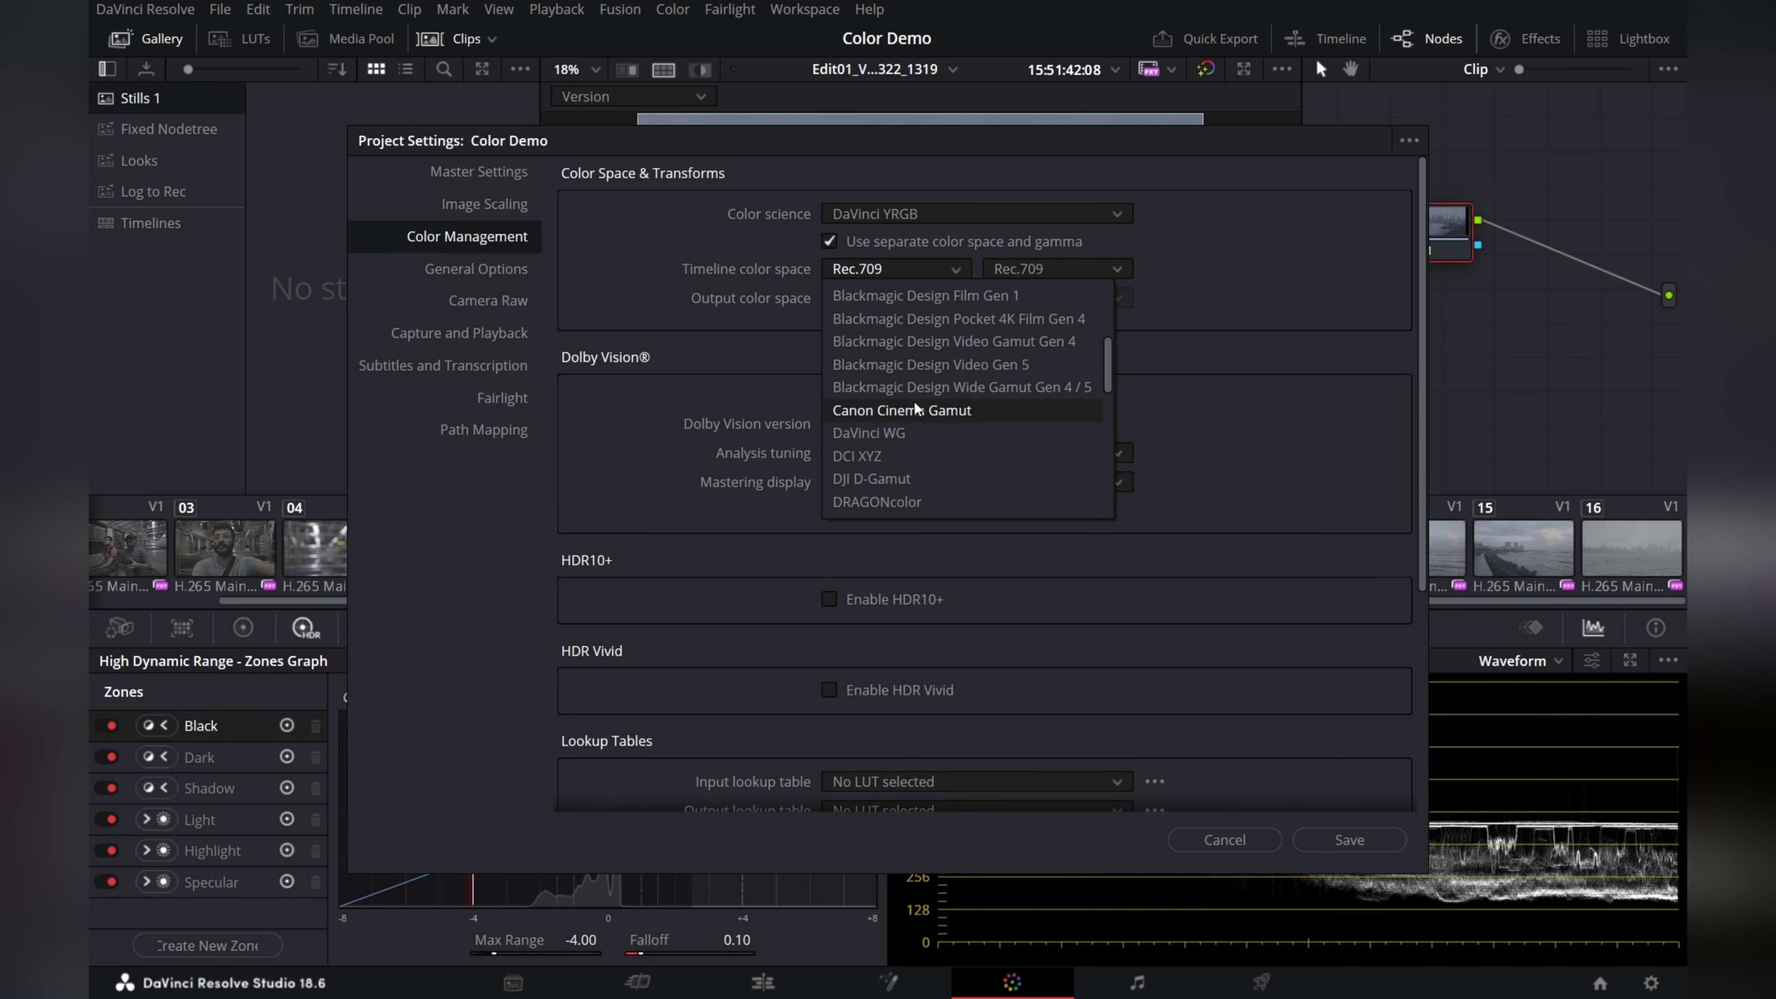
{"action": "left_click", "coordinate": [909, 433]}
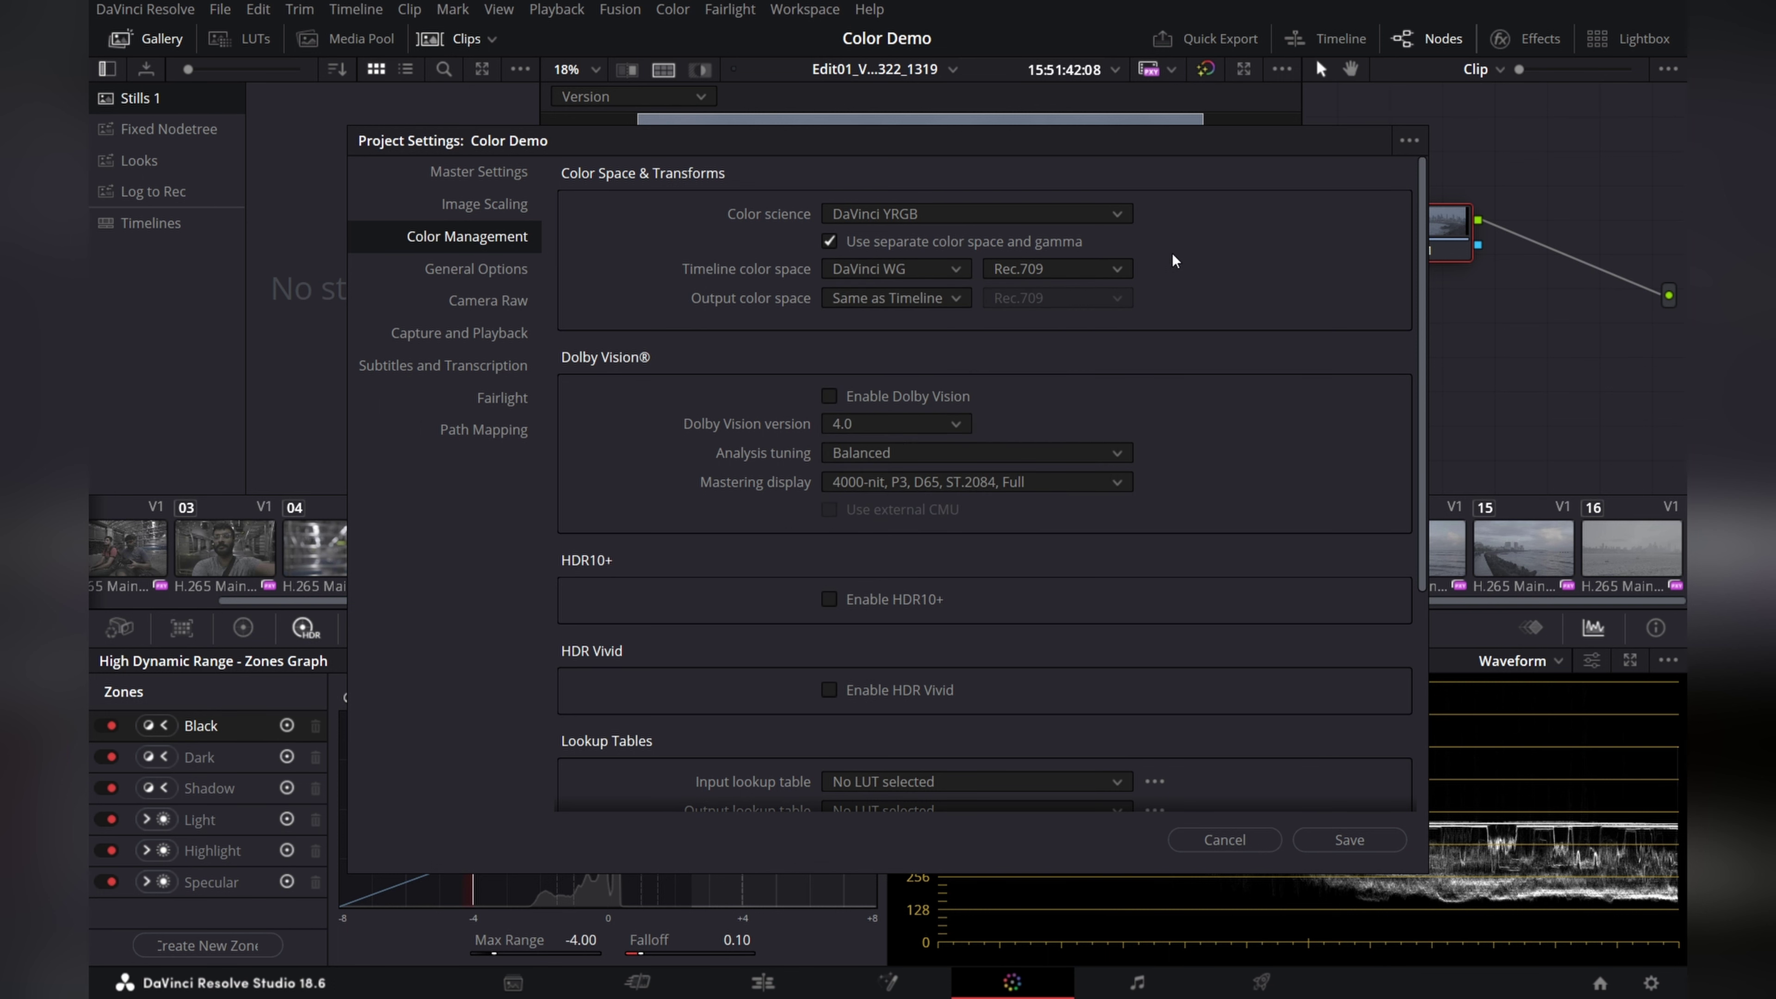
{"action": "left_click", "coordinate": [1057, 267]}
{"action": "scroll", "coordinate": [1061, 270], "scroll_direction": "up", "scroll_amount": 3}
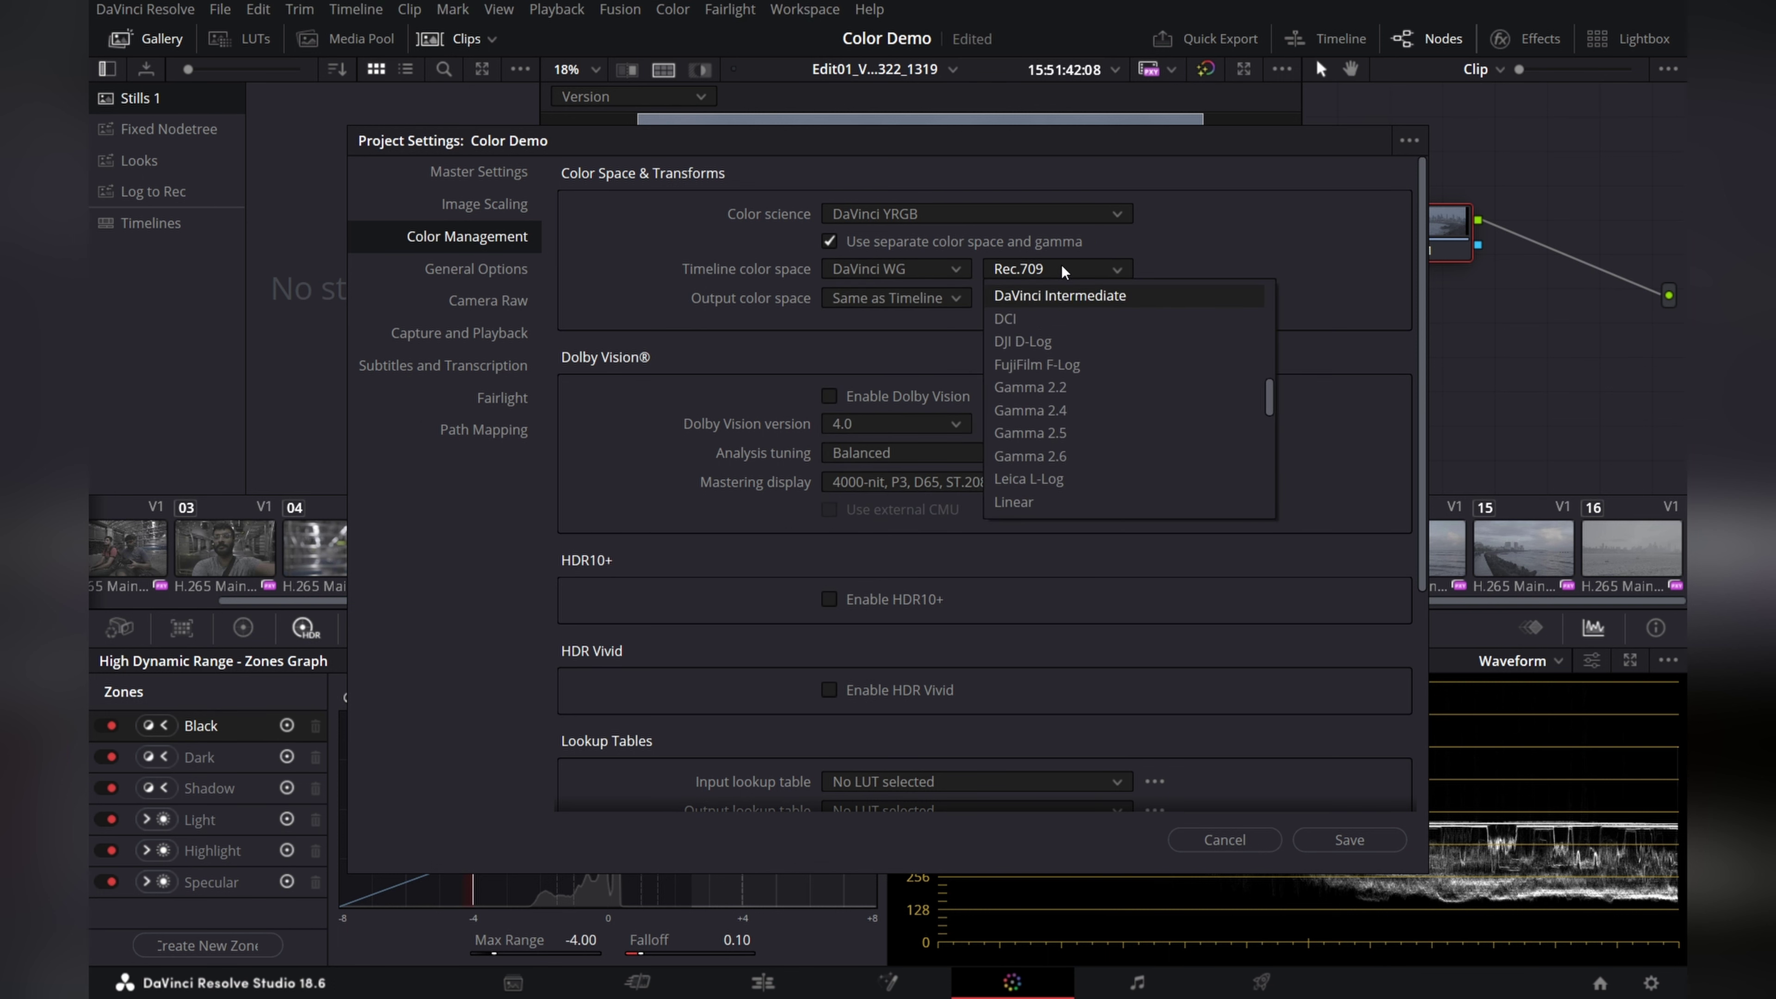
{"action": "left_click", "coordinate": [1068, 298]}
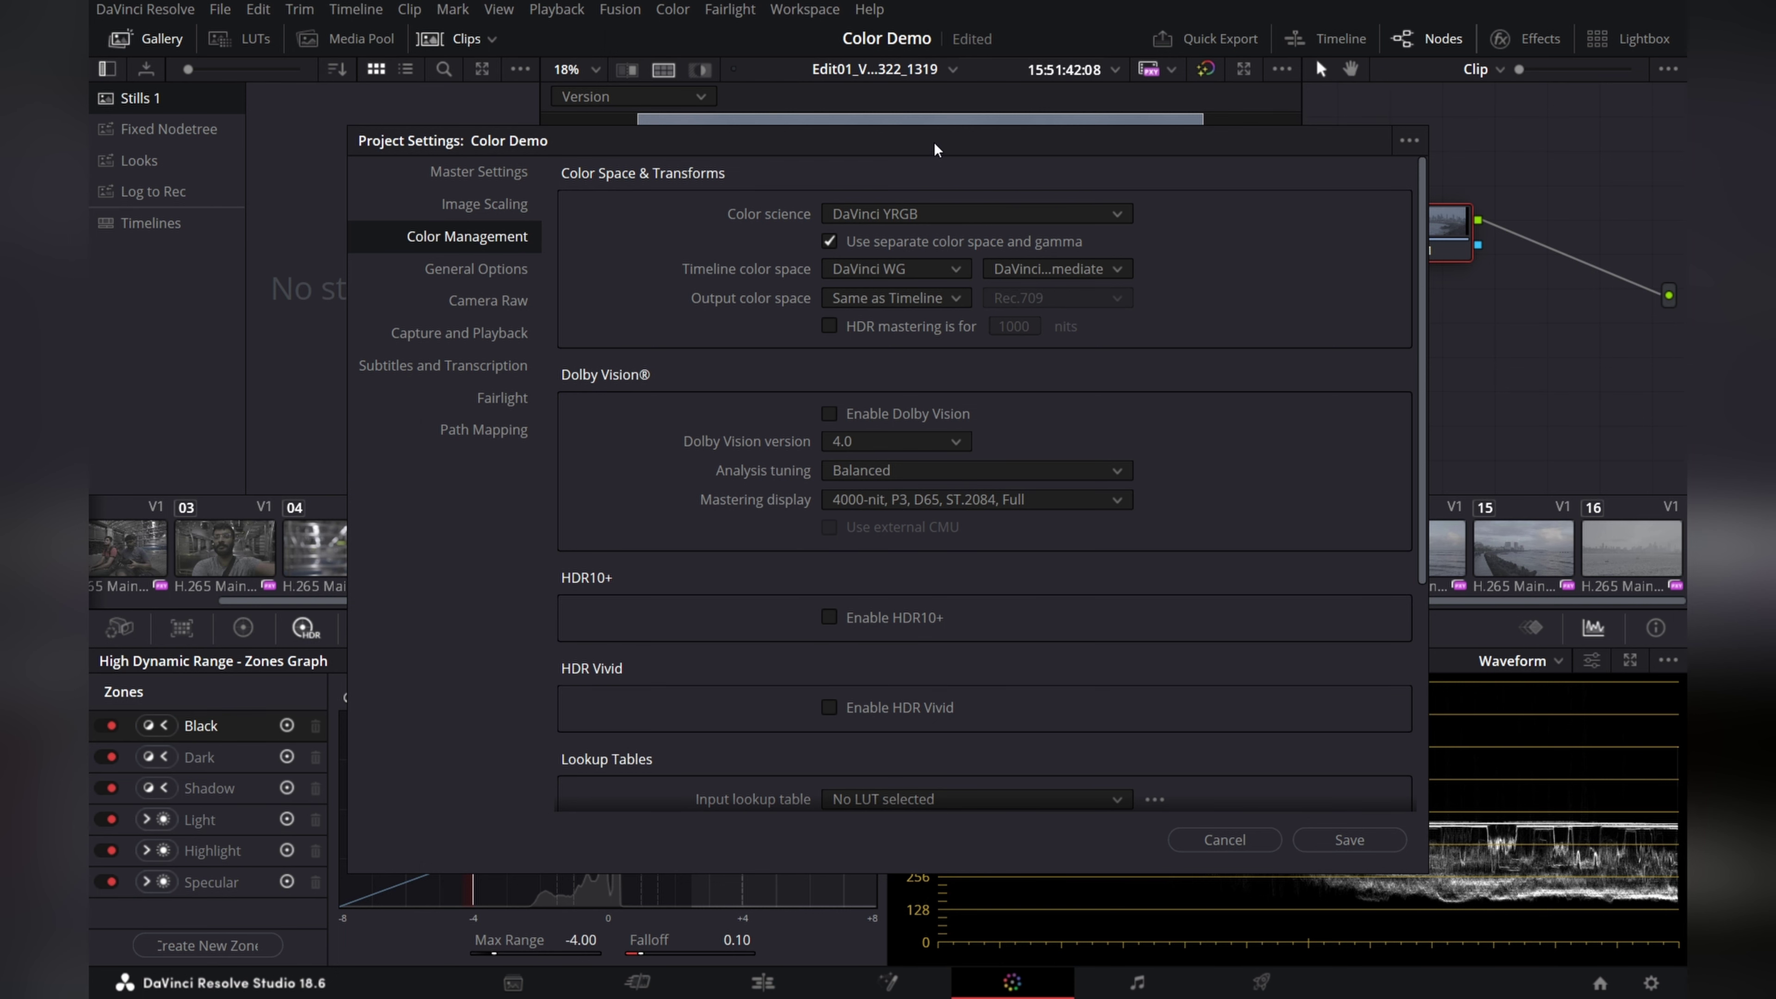
Set the output color space to Rec.709 with Gamma 2.4
{"action": "left_click_drag", "start_coordinate": [935, 149], "coordinate": [1234, 123]}
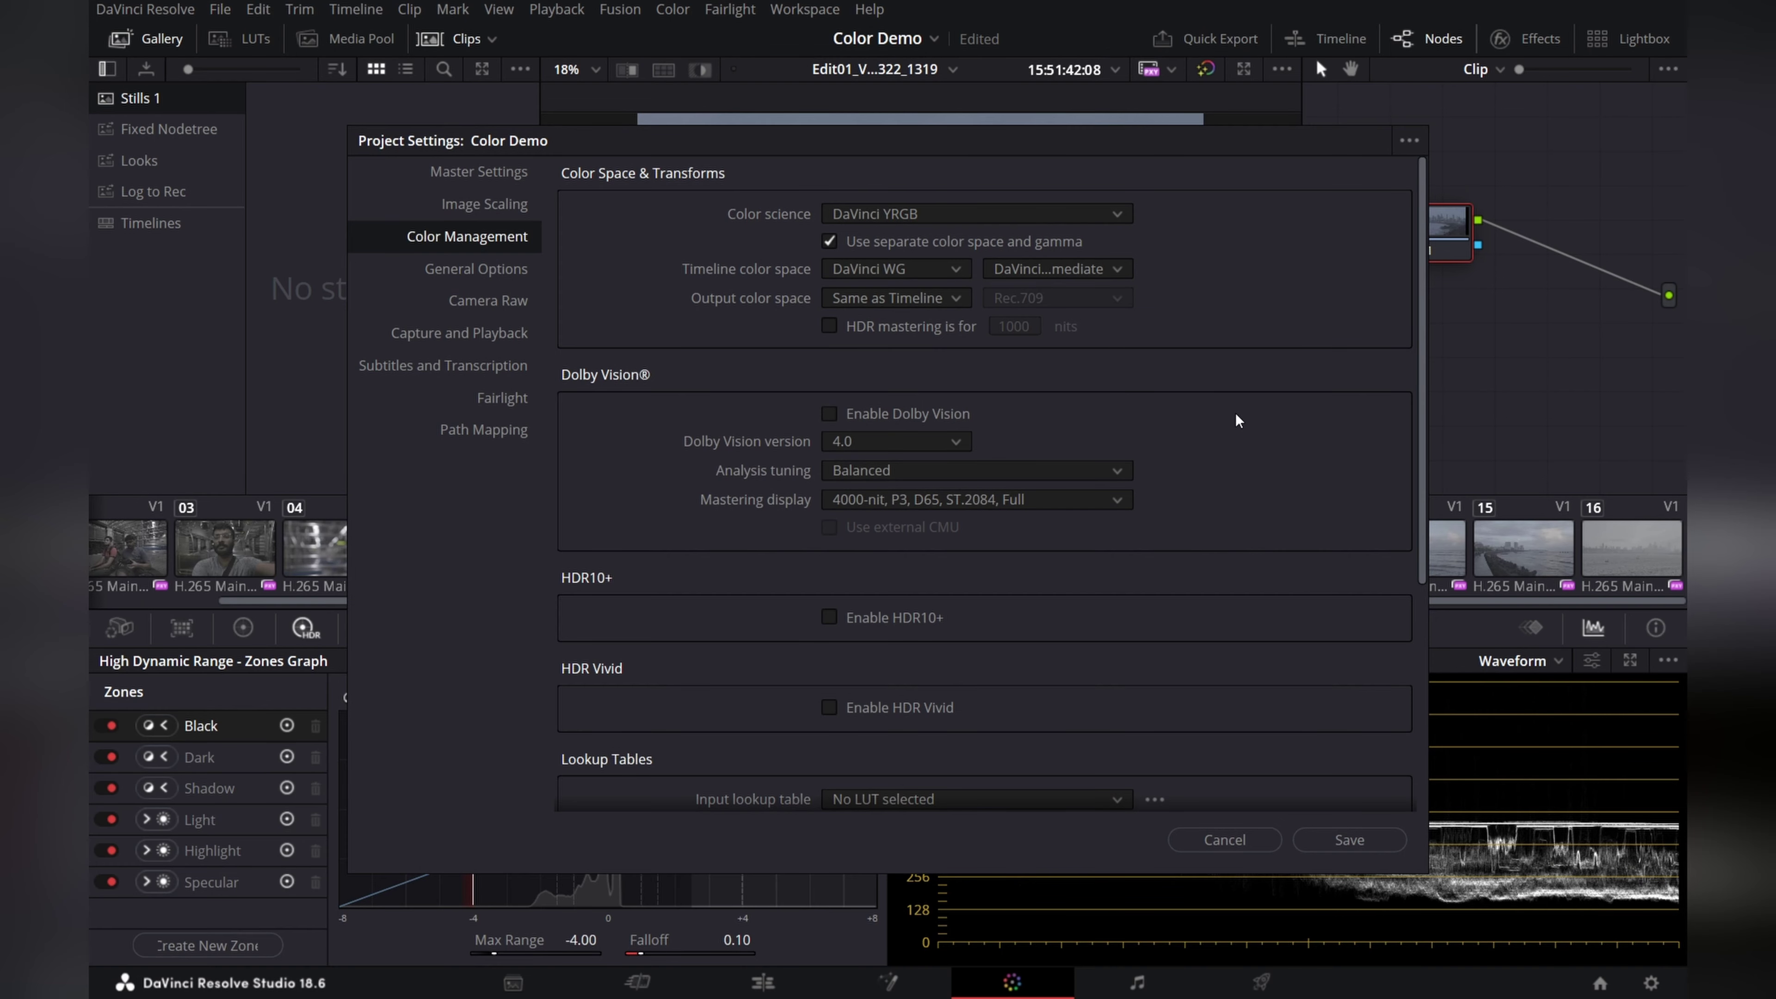
{"action": "left_click", "coordinate": [924, 299]}
{"action": "scroll", "coordinate": [902, 448], "scroll_direction": "down", "scroll_amount": 5}
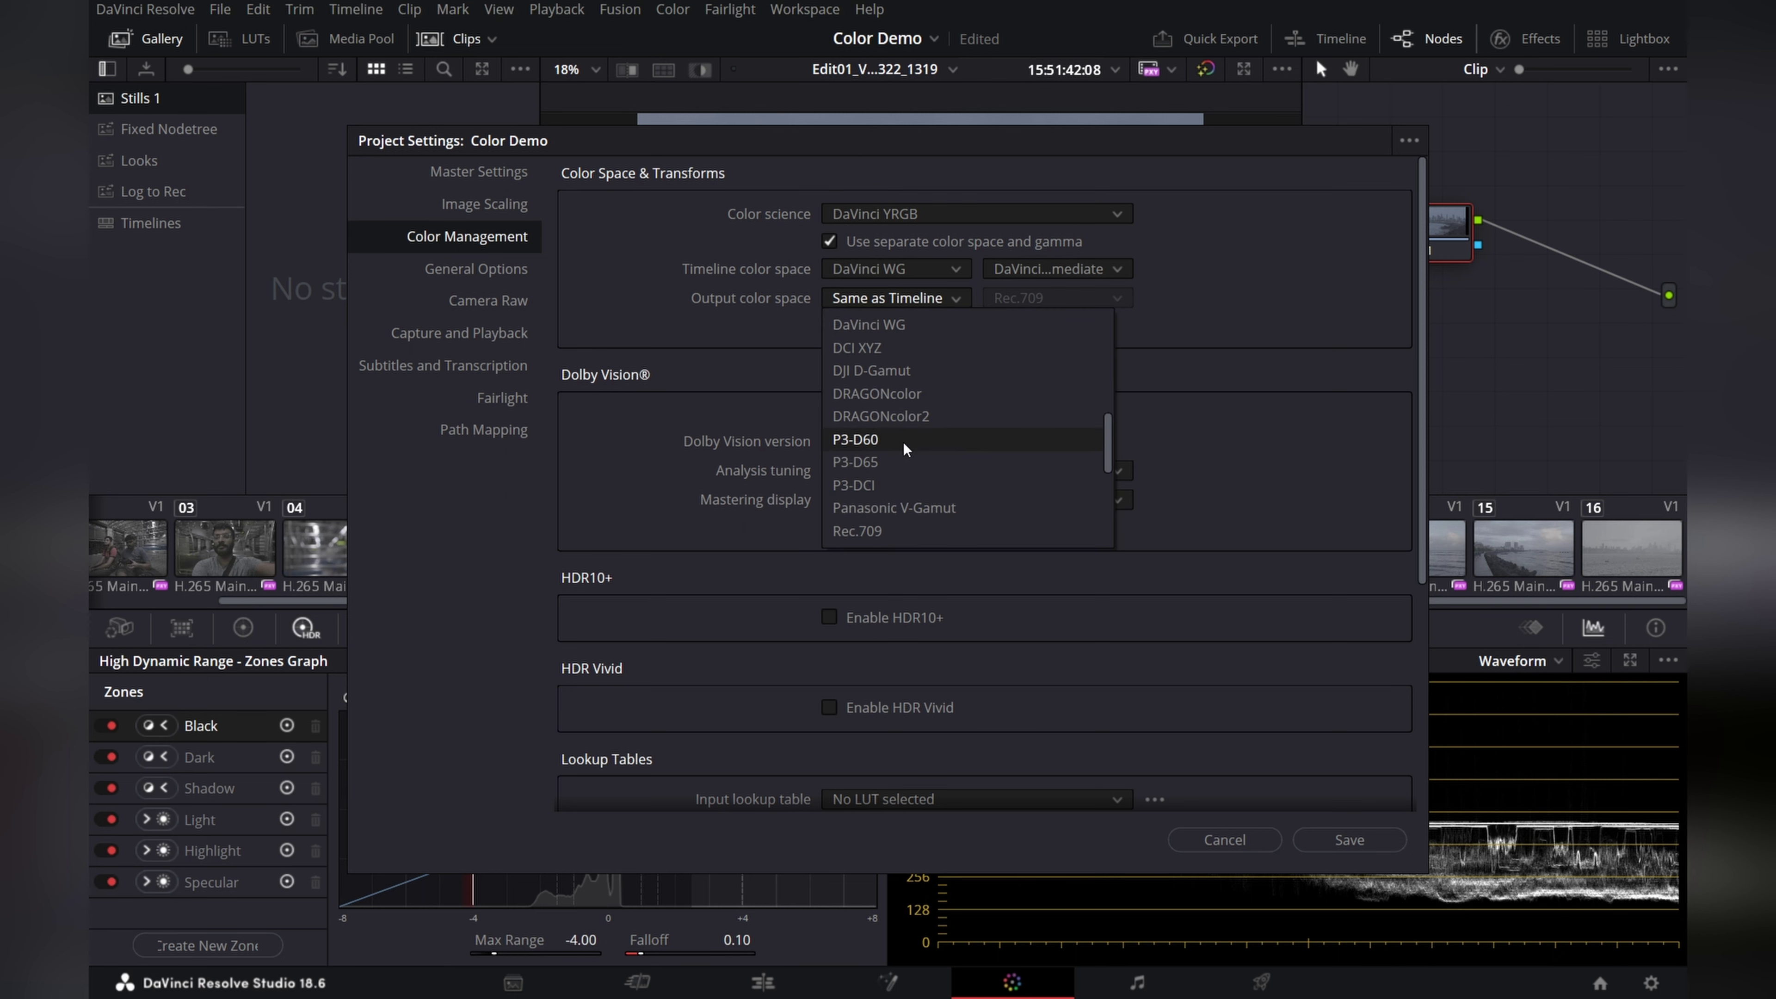
{"action": "left_click", "coordinate": [882, 533]}
{"action": "left_click", "coordinate": [1042, 305]}
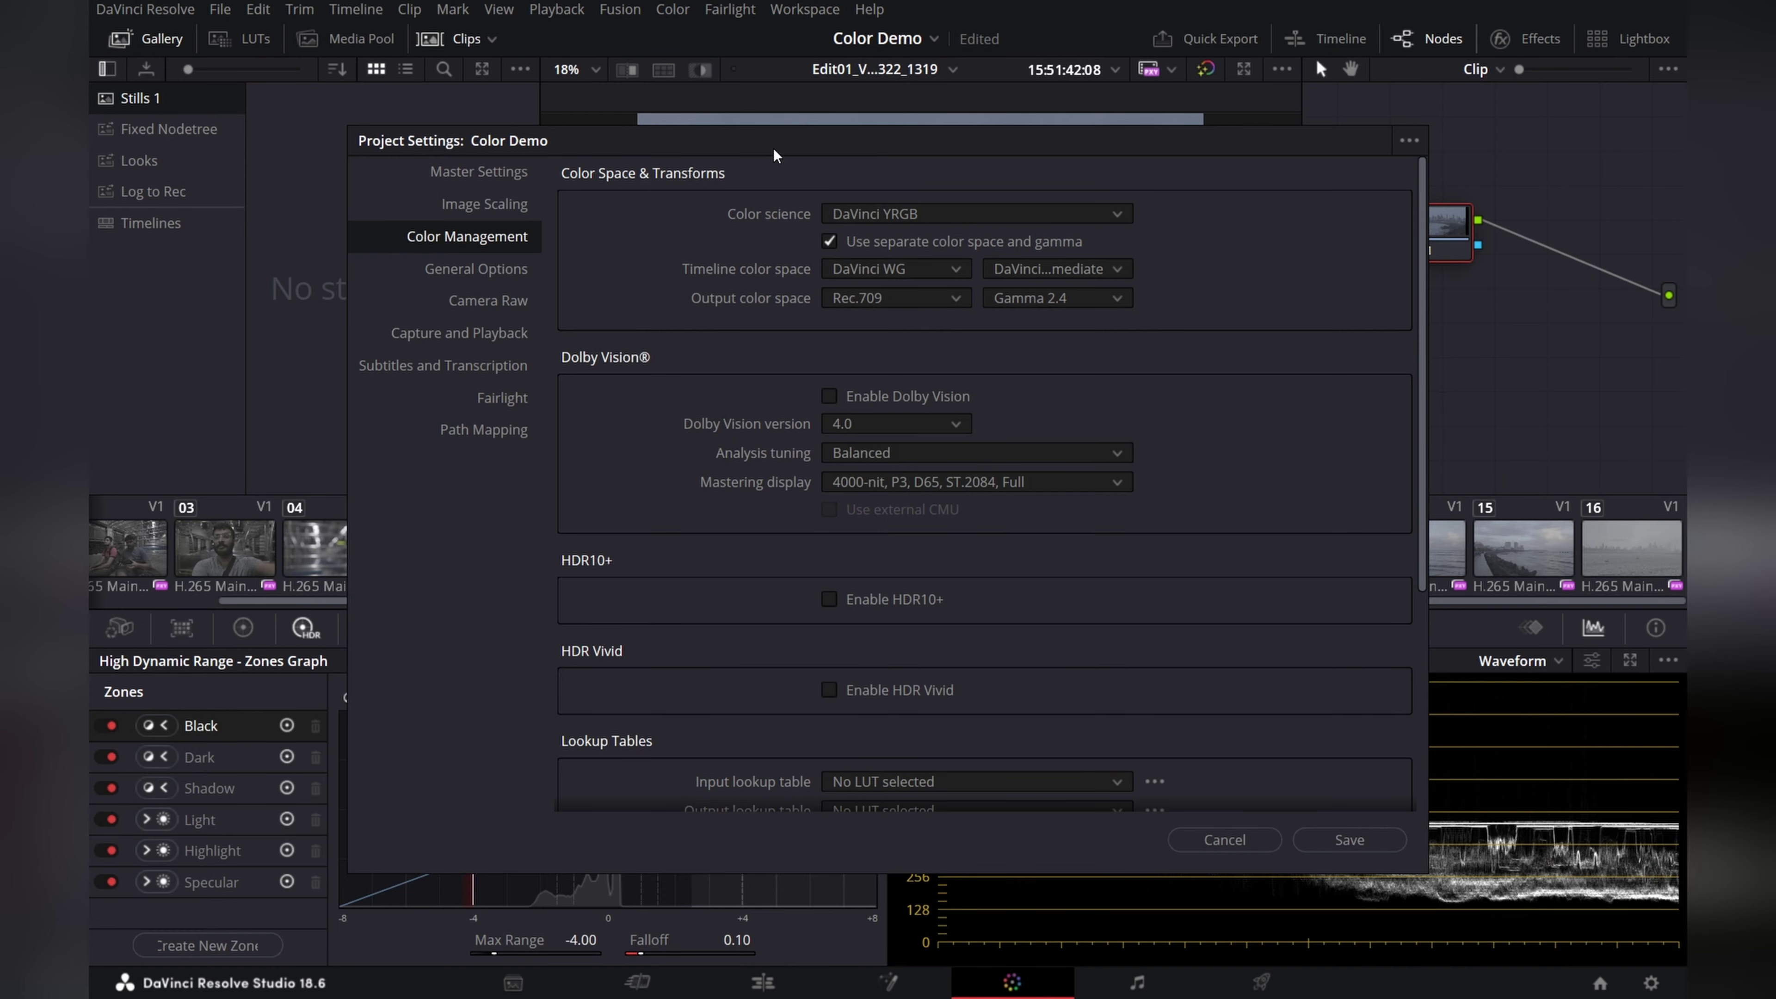
Save the new color management settings in Project Settings
{"action": "left_click_drag", "start_coordinate": [772, 148], "coordinate": [1088, 41]}
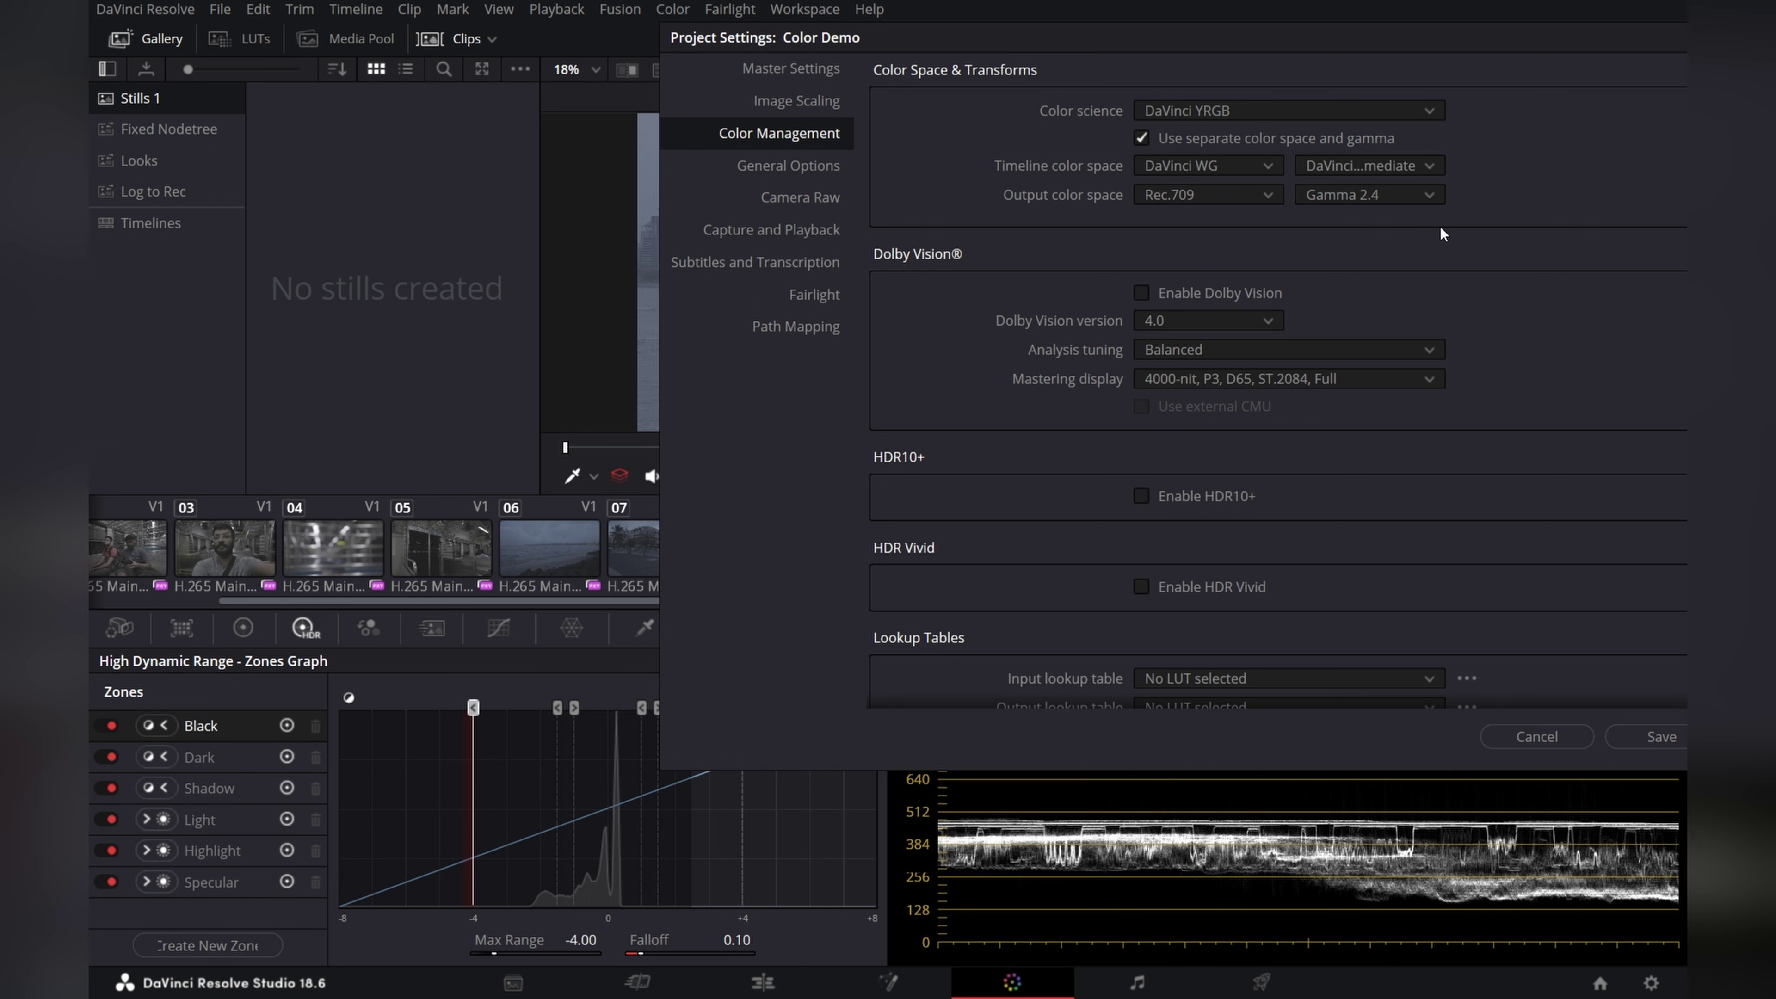
{"action": "left_click", "coordinate": [1669, 736]}
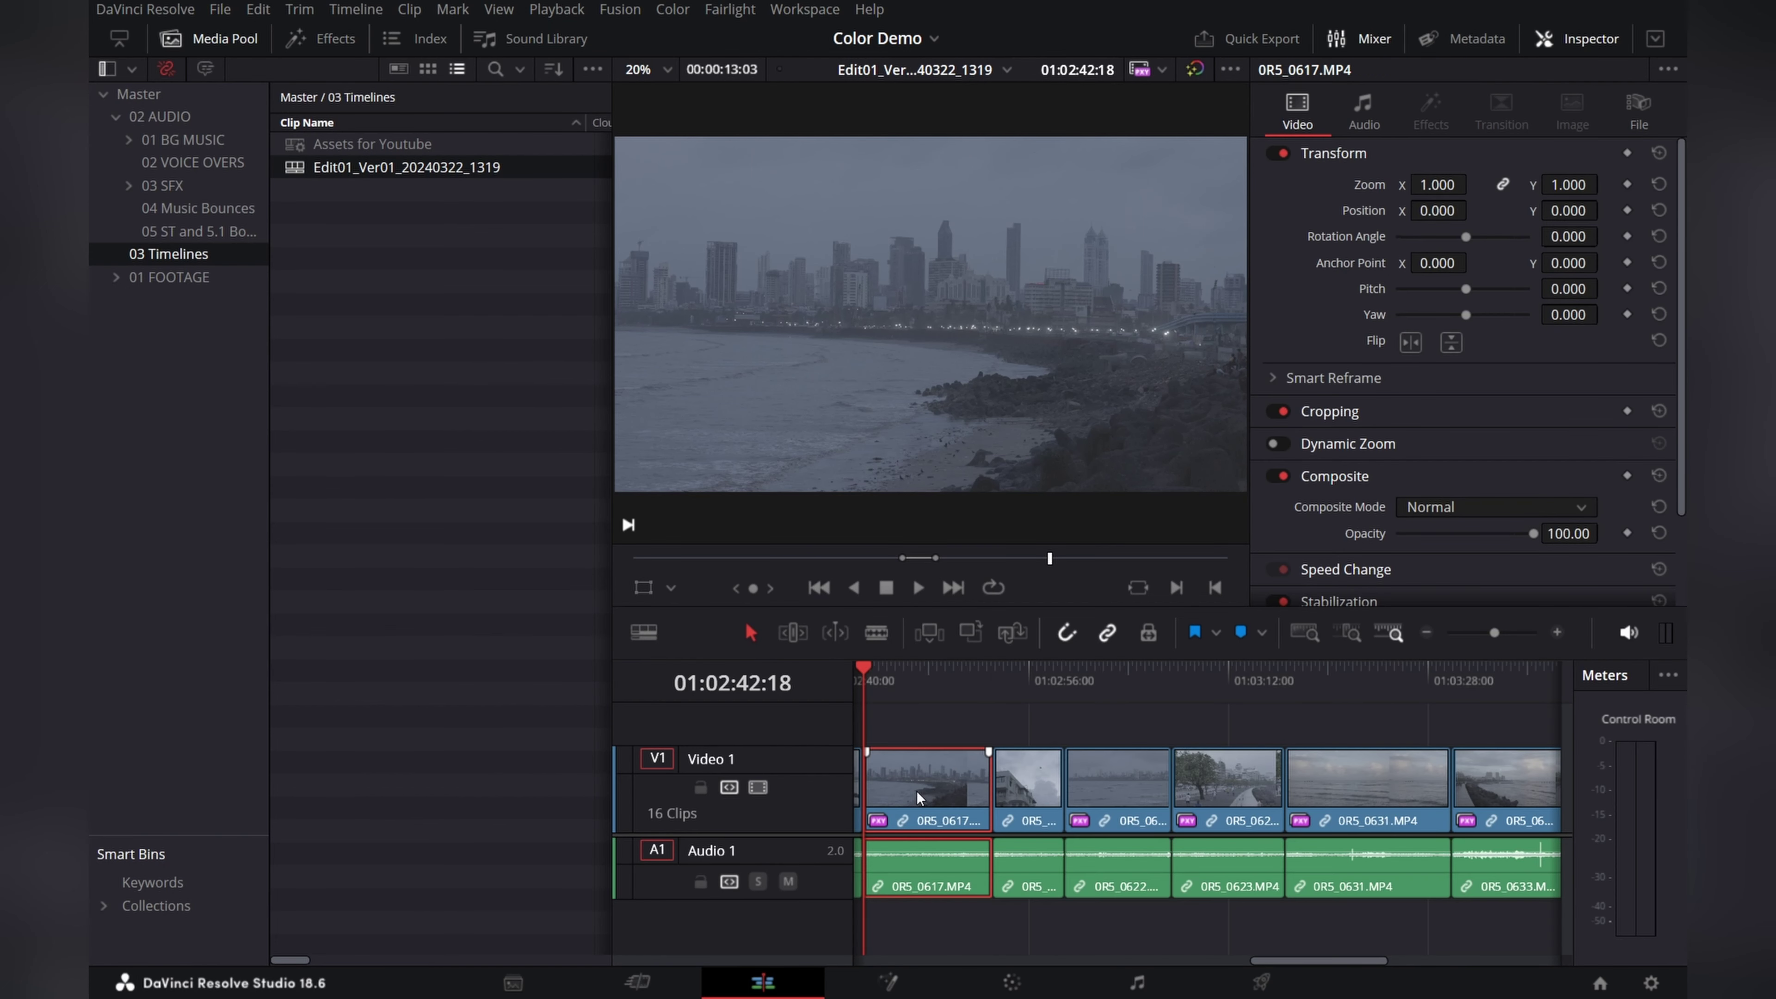
Turn on stacked timeline tabs in the Timeline View Options
{"action": "key", "text": "ctrl+a"}
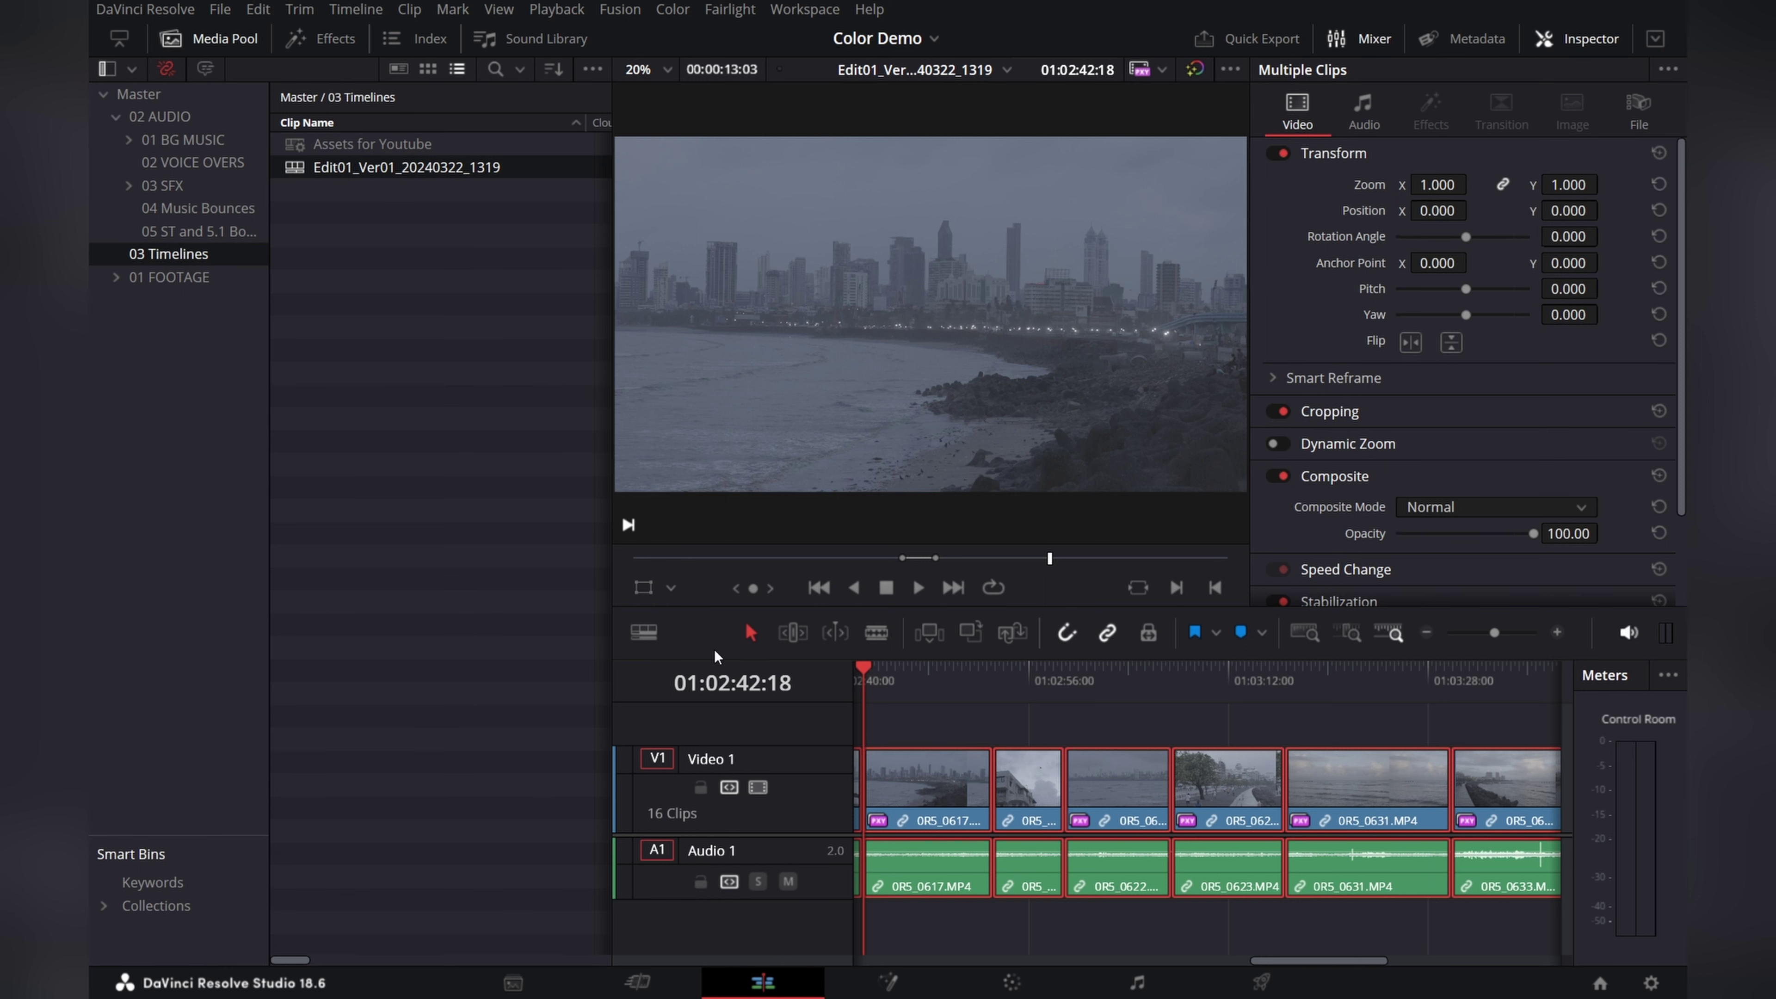
{"action": "left_click", "coordinate": [642, 632]}
{"action": "left_click", "coordinate": [570, 713]}
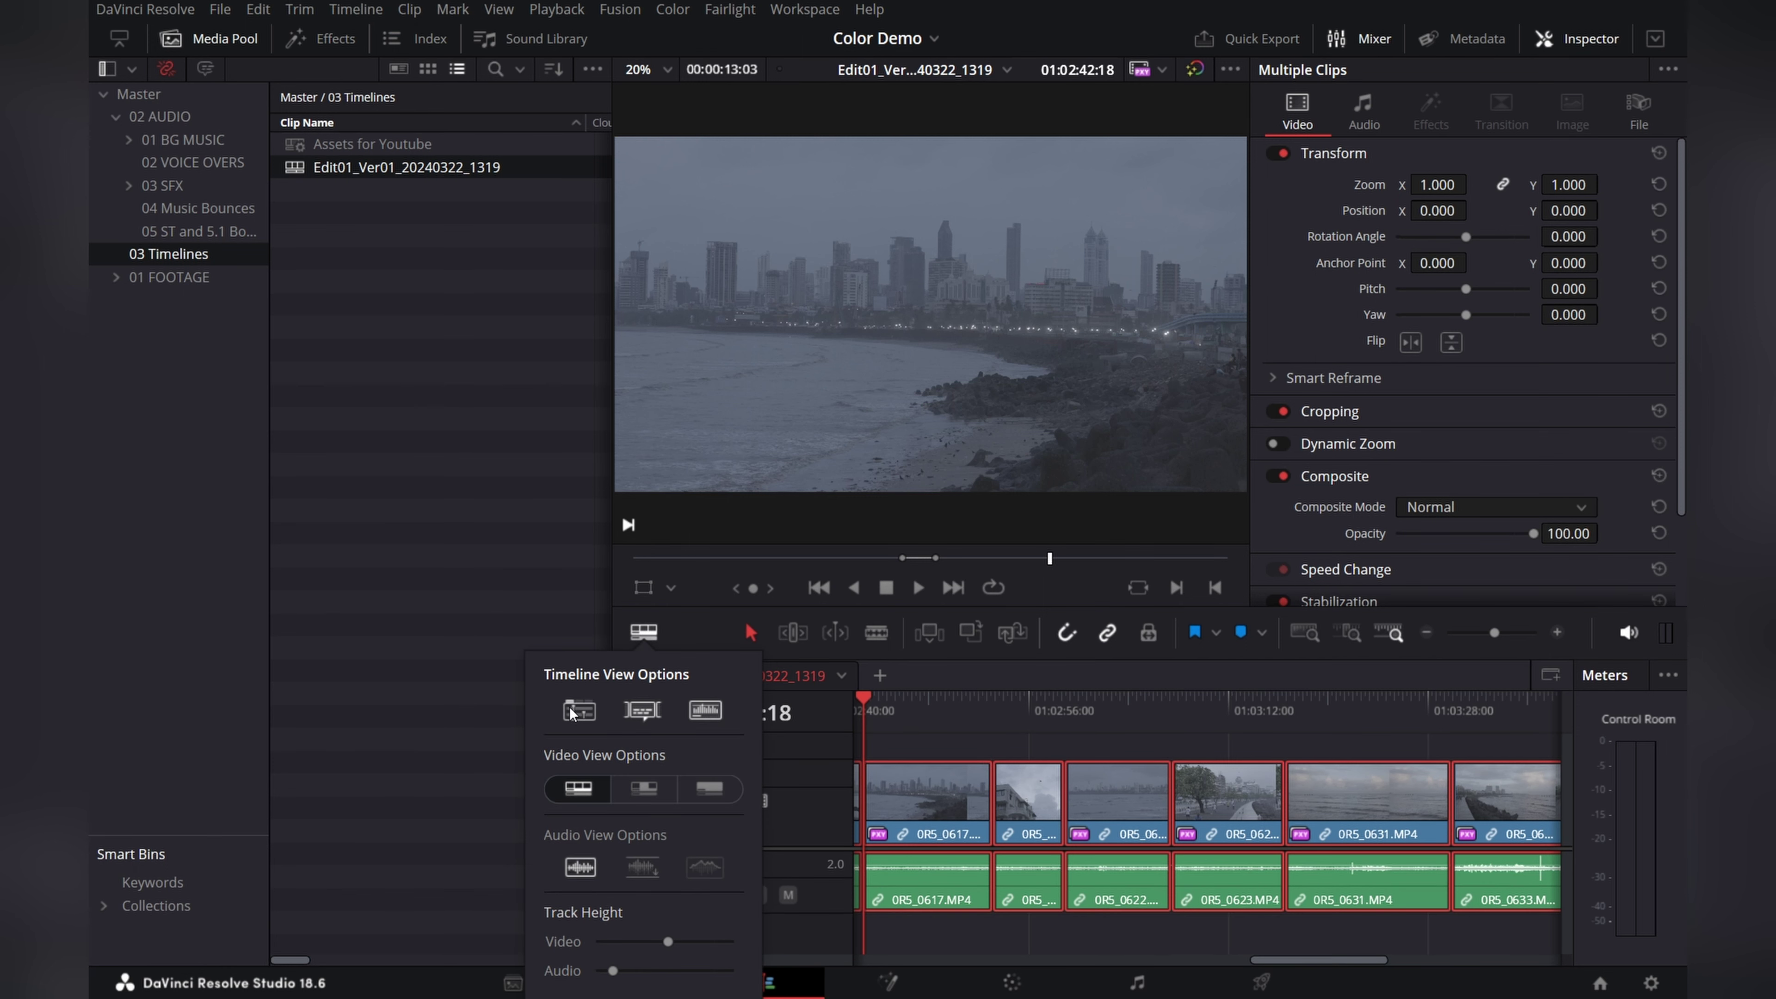
{"action": "left_click", "coordinate": [1036, 745]}
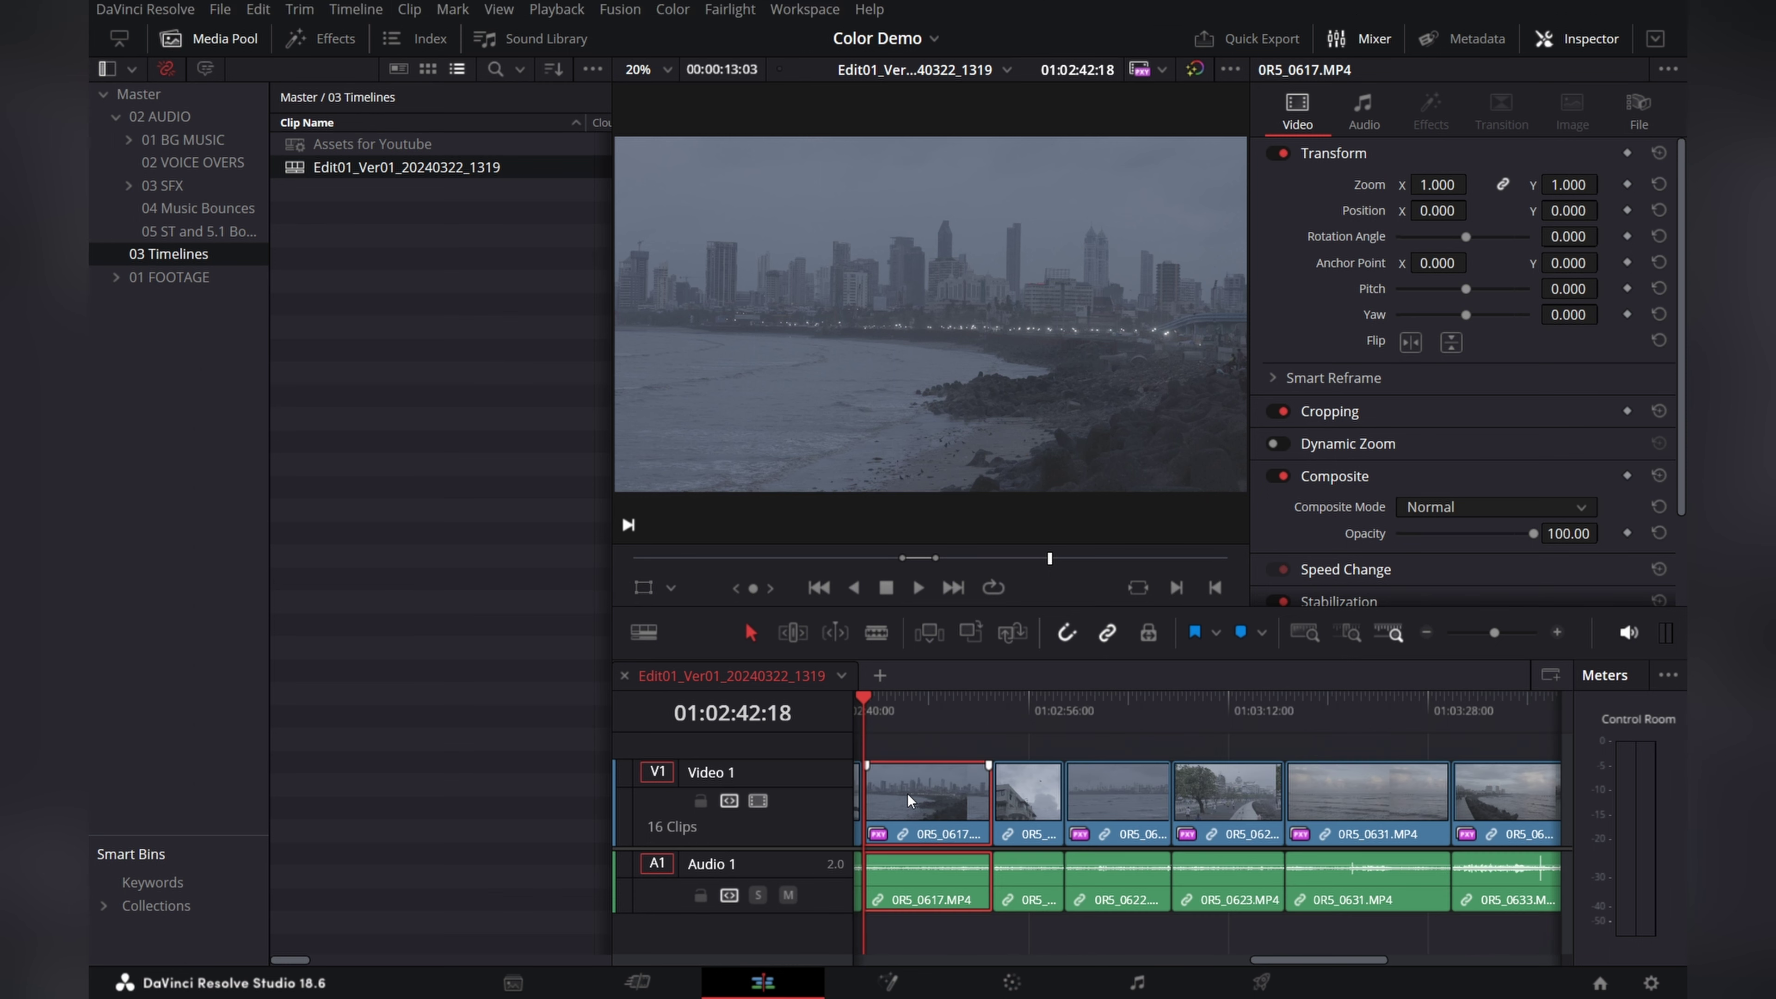
Select all clips in the edit, then create a new empty timeline named Timeline 3
{"action": "key", "text": "ctrl+a"}
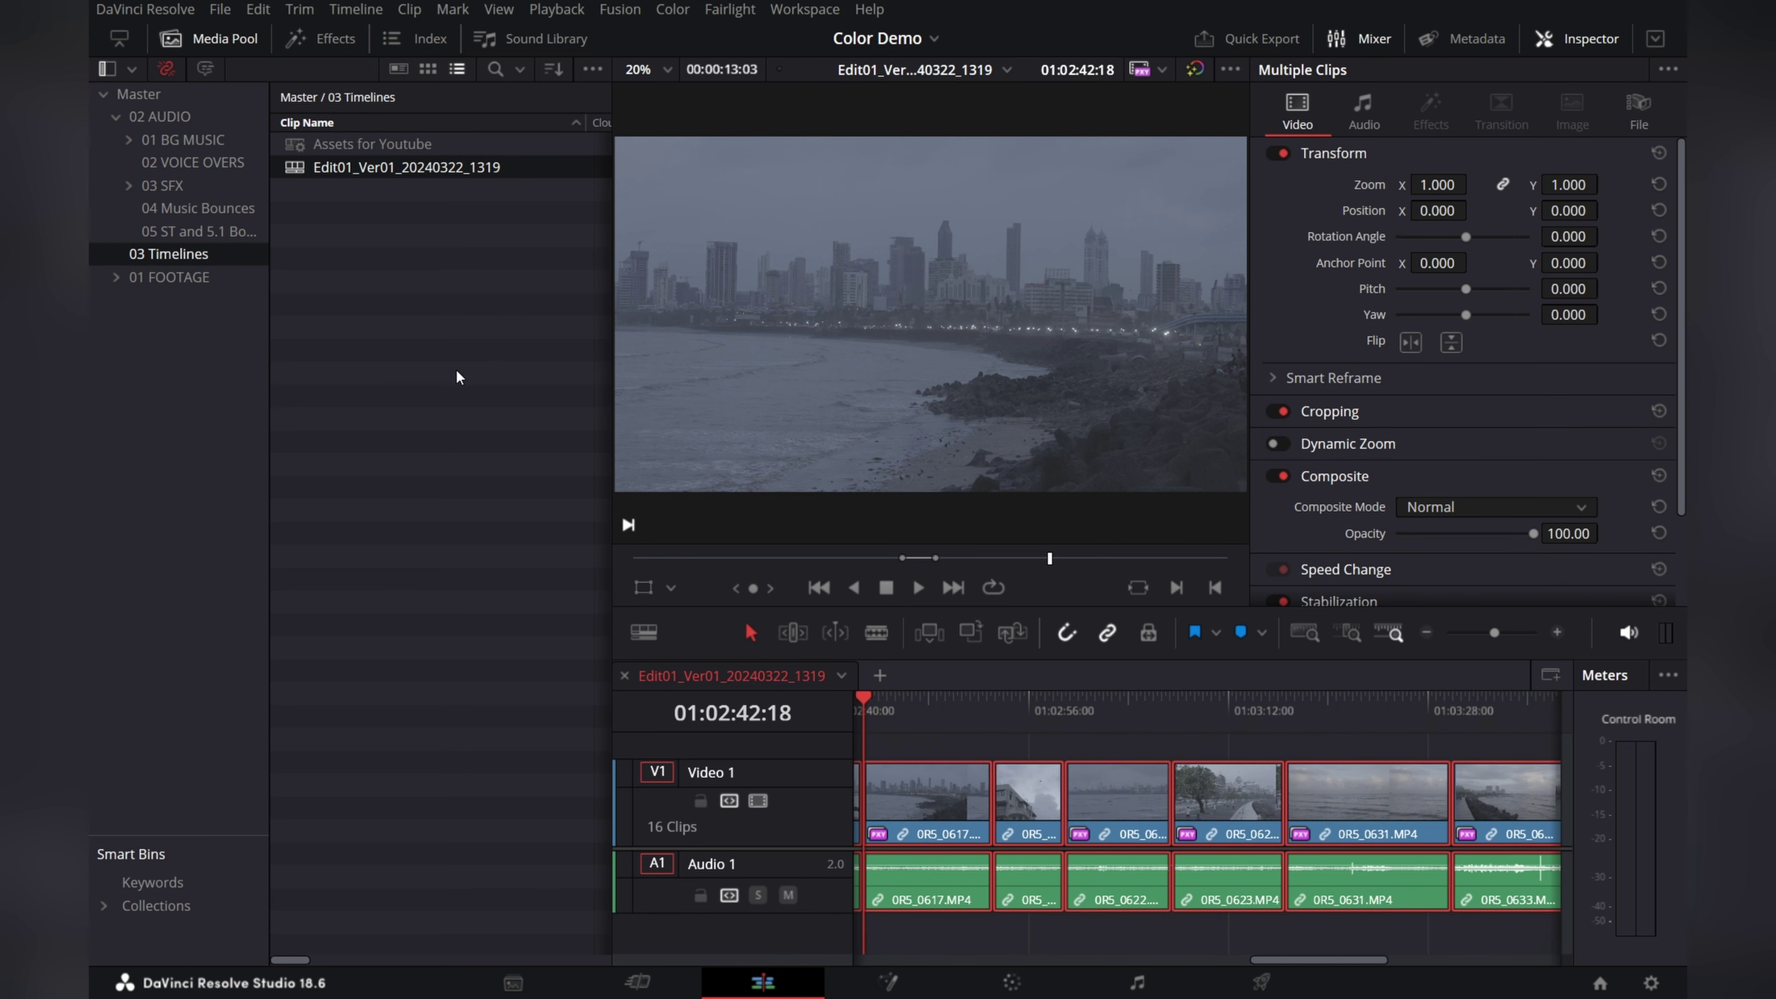
{"action": "left_click", "coordinate": [354, 258]}
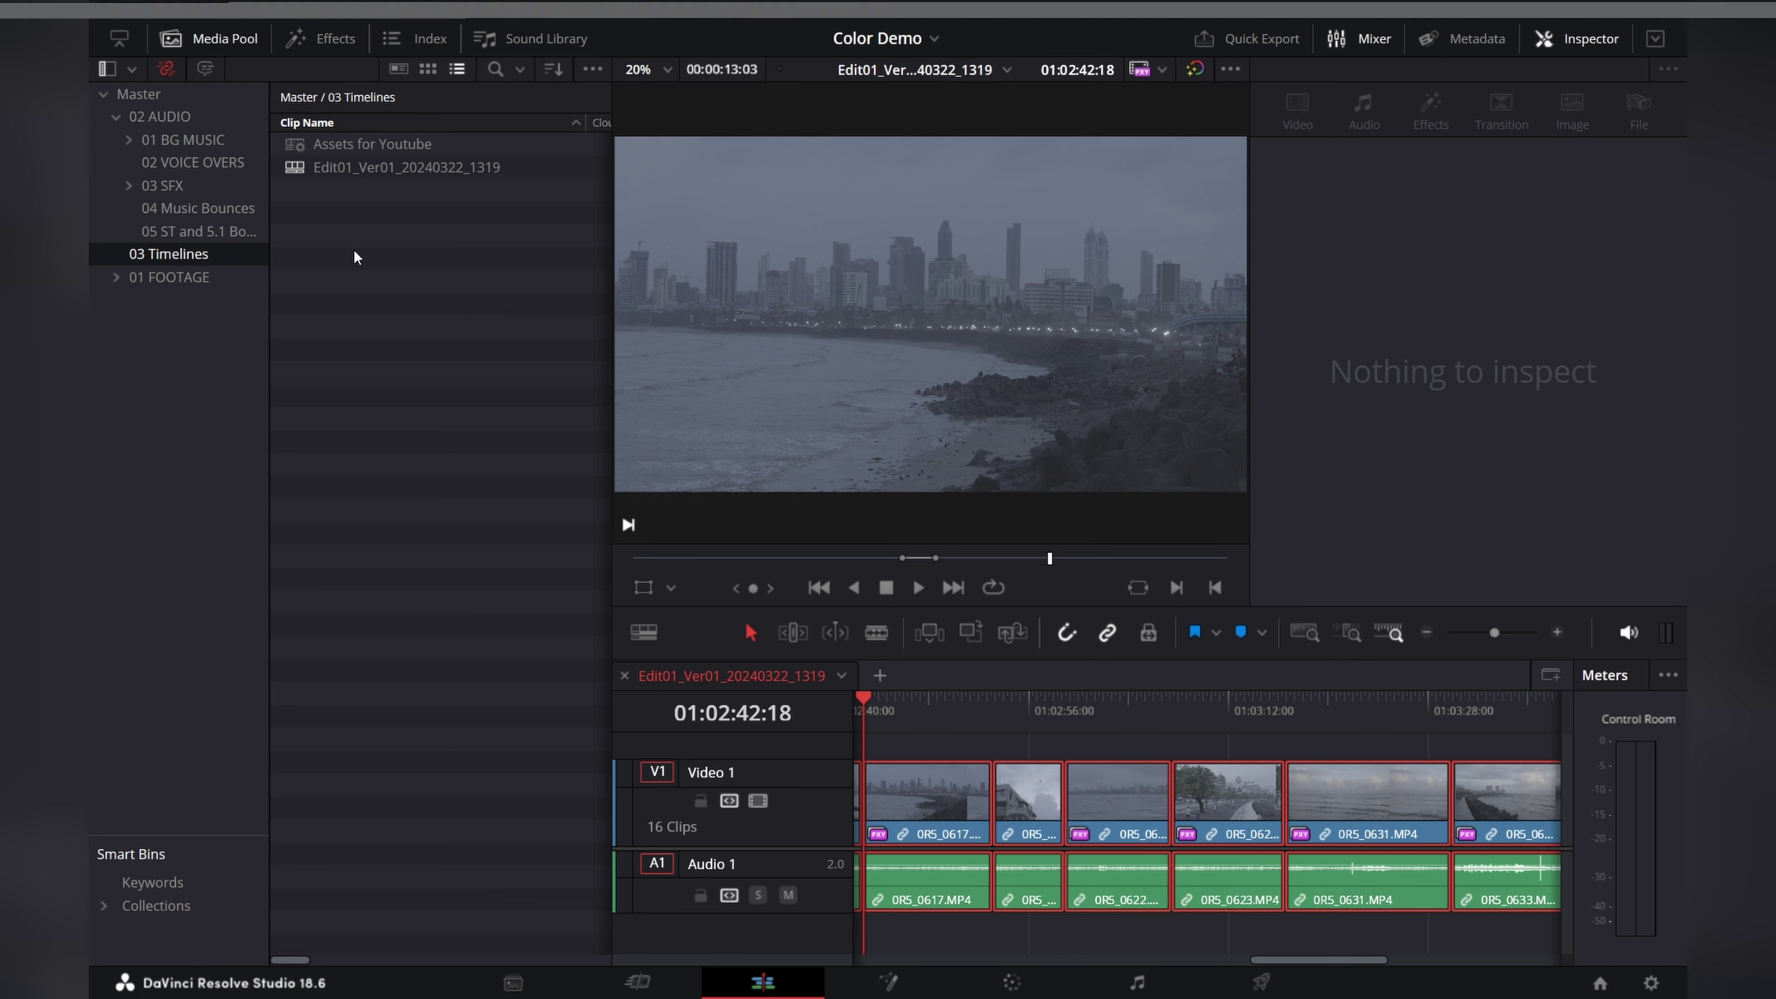
{"action": "left_click", "coordinate": [320, 174]}
{"action": "right_click", "coordinate": [321, 176]}
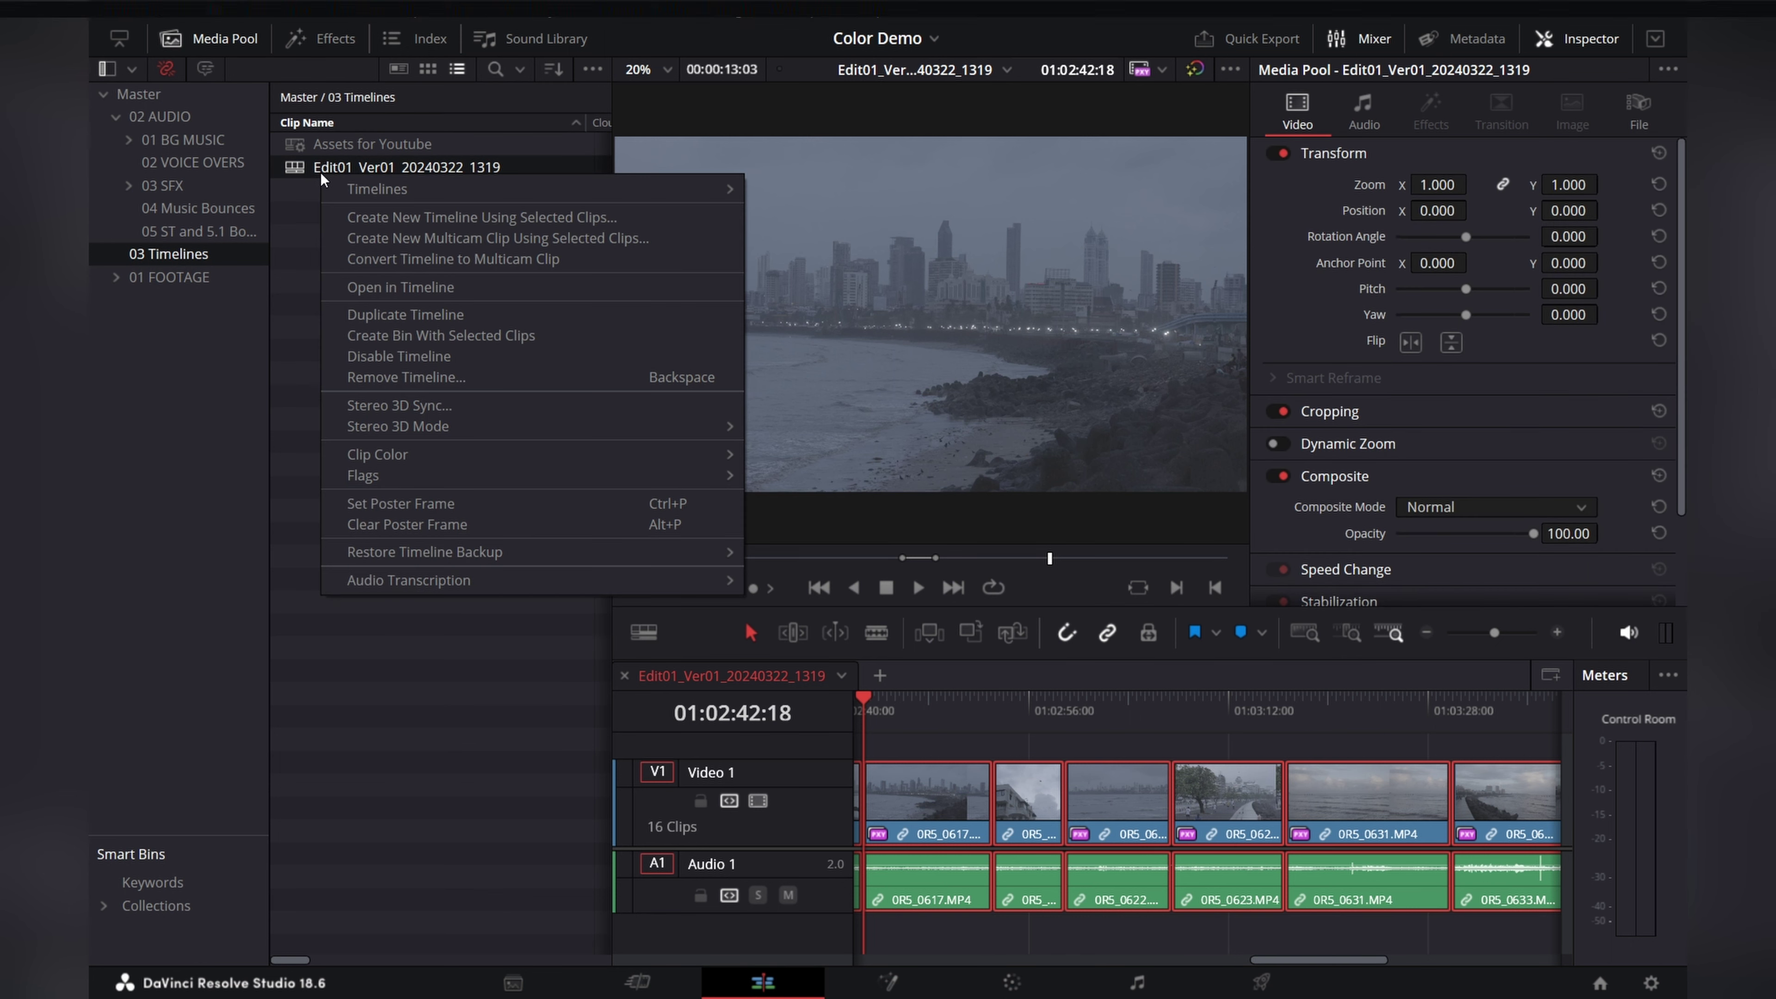
{"action": "left_click", "coordinate": [301, 229]}
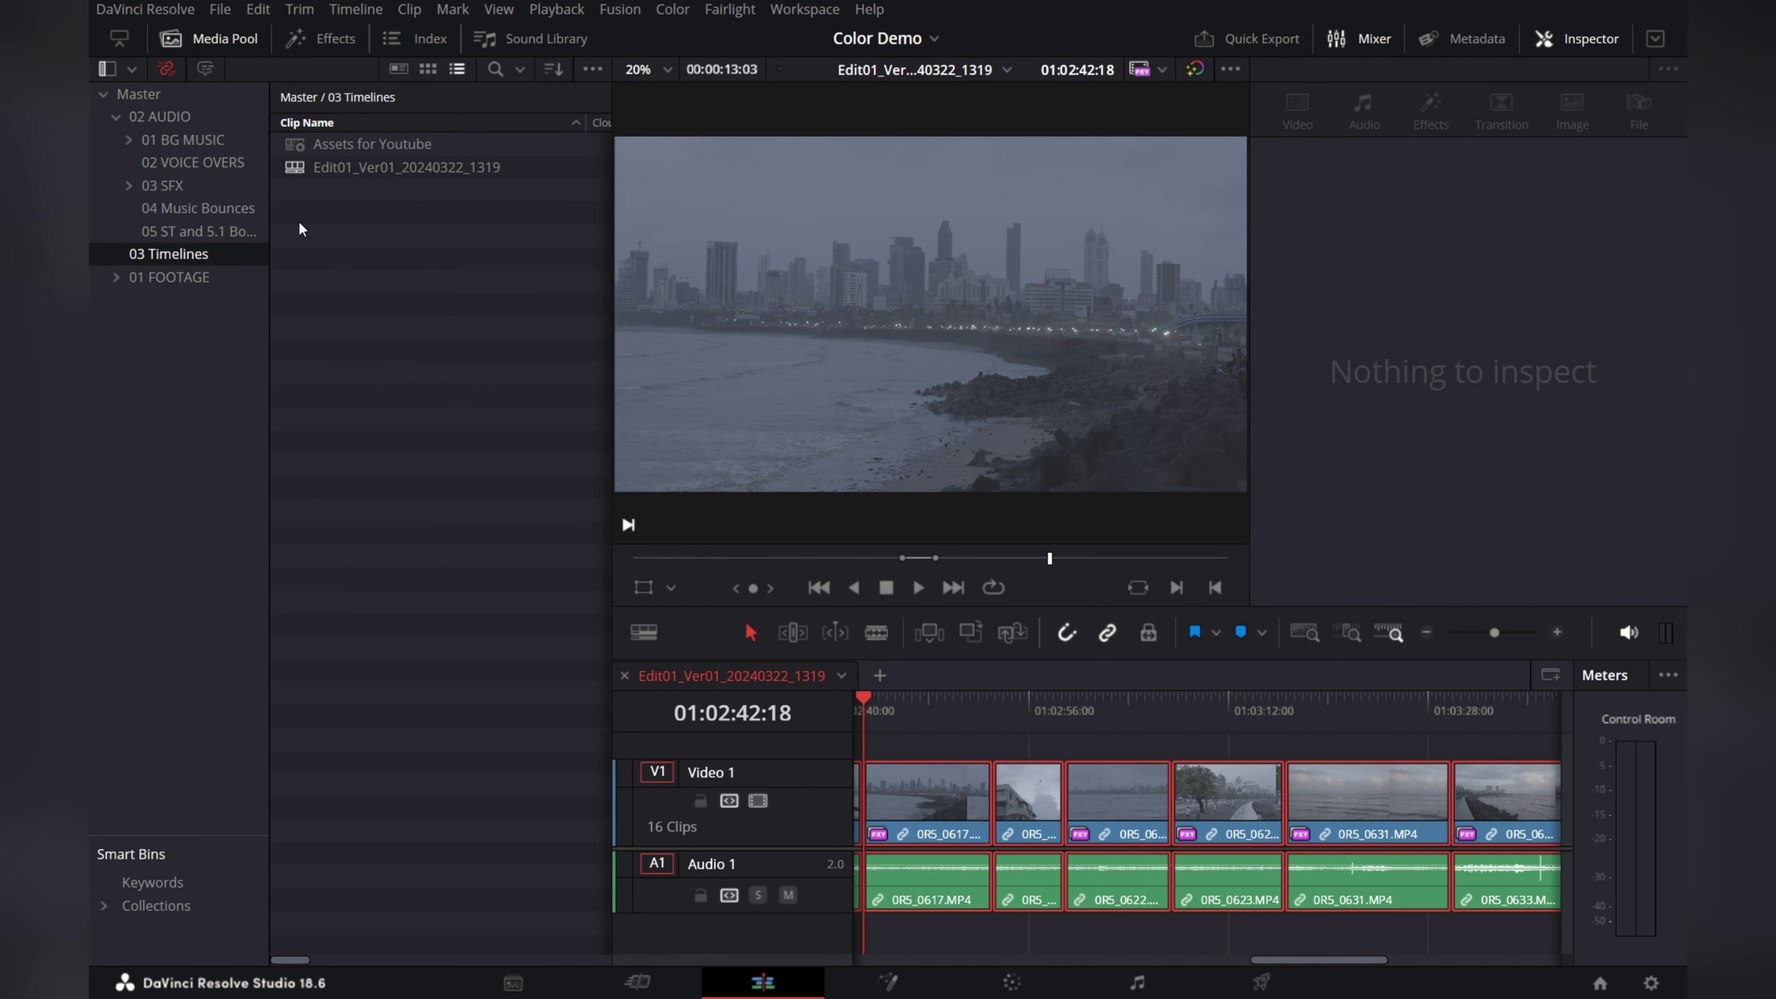
{"action": "key", "text": "ctrl+n"}
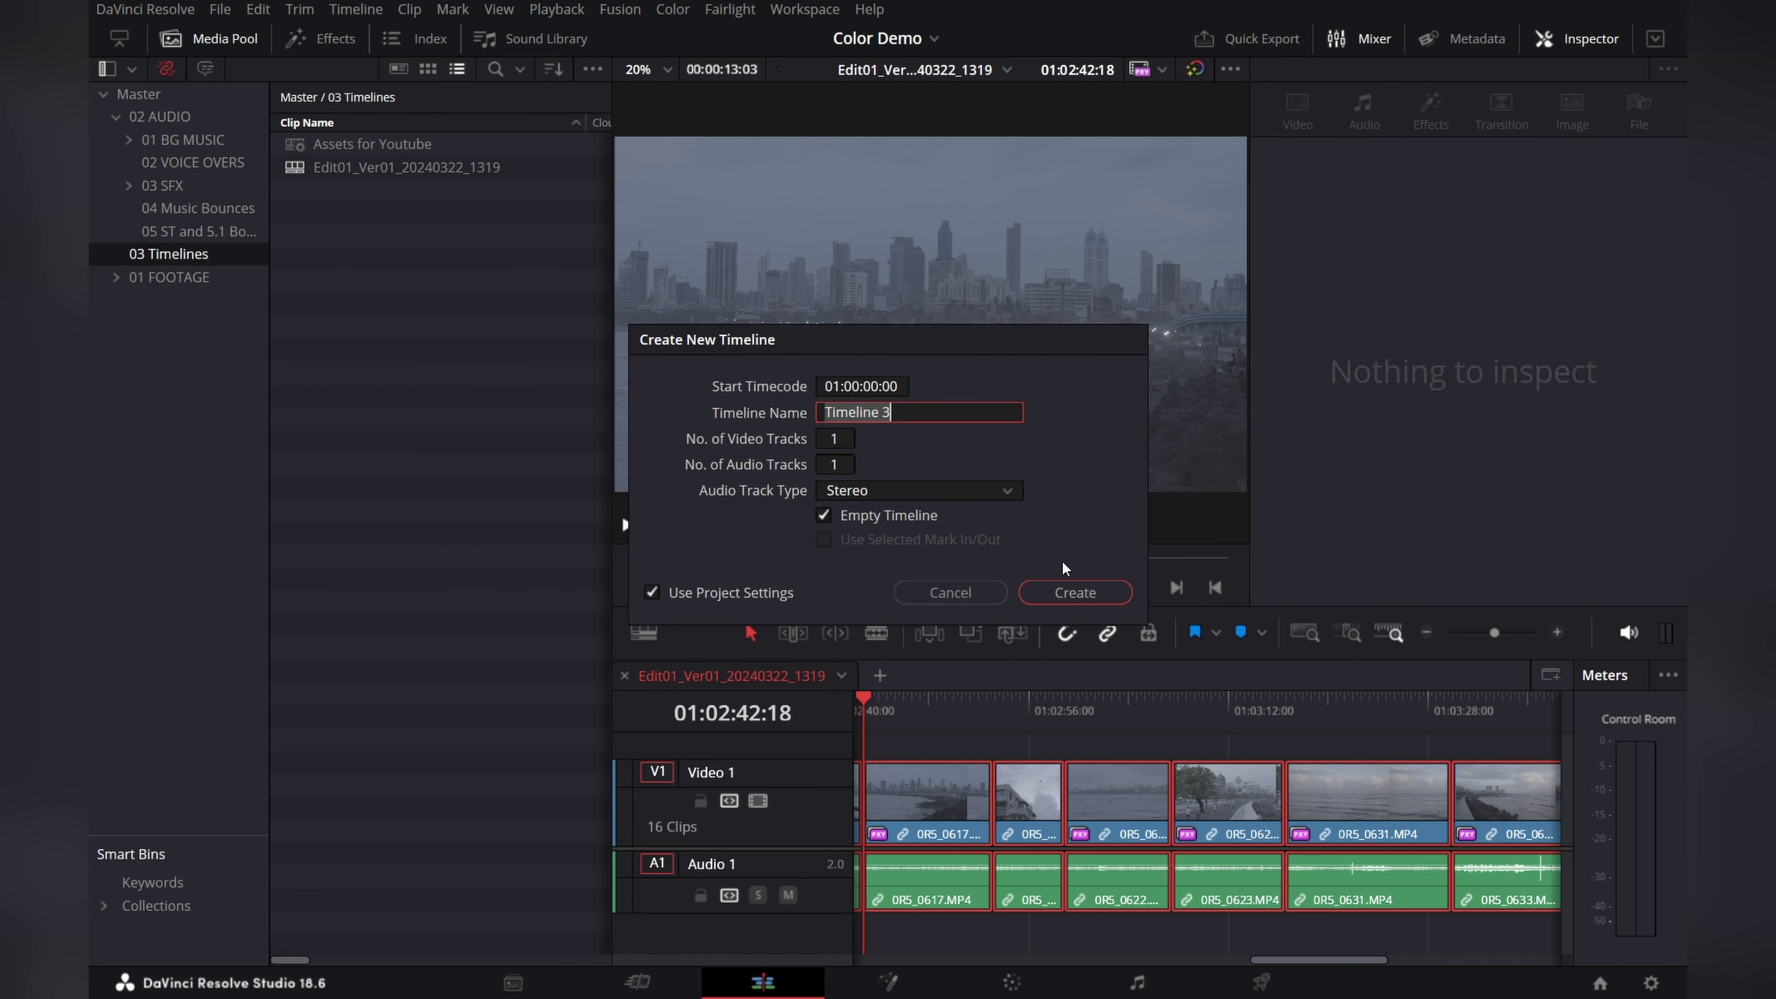
{"action": "left_click", "coordinate": [1075, 592]}
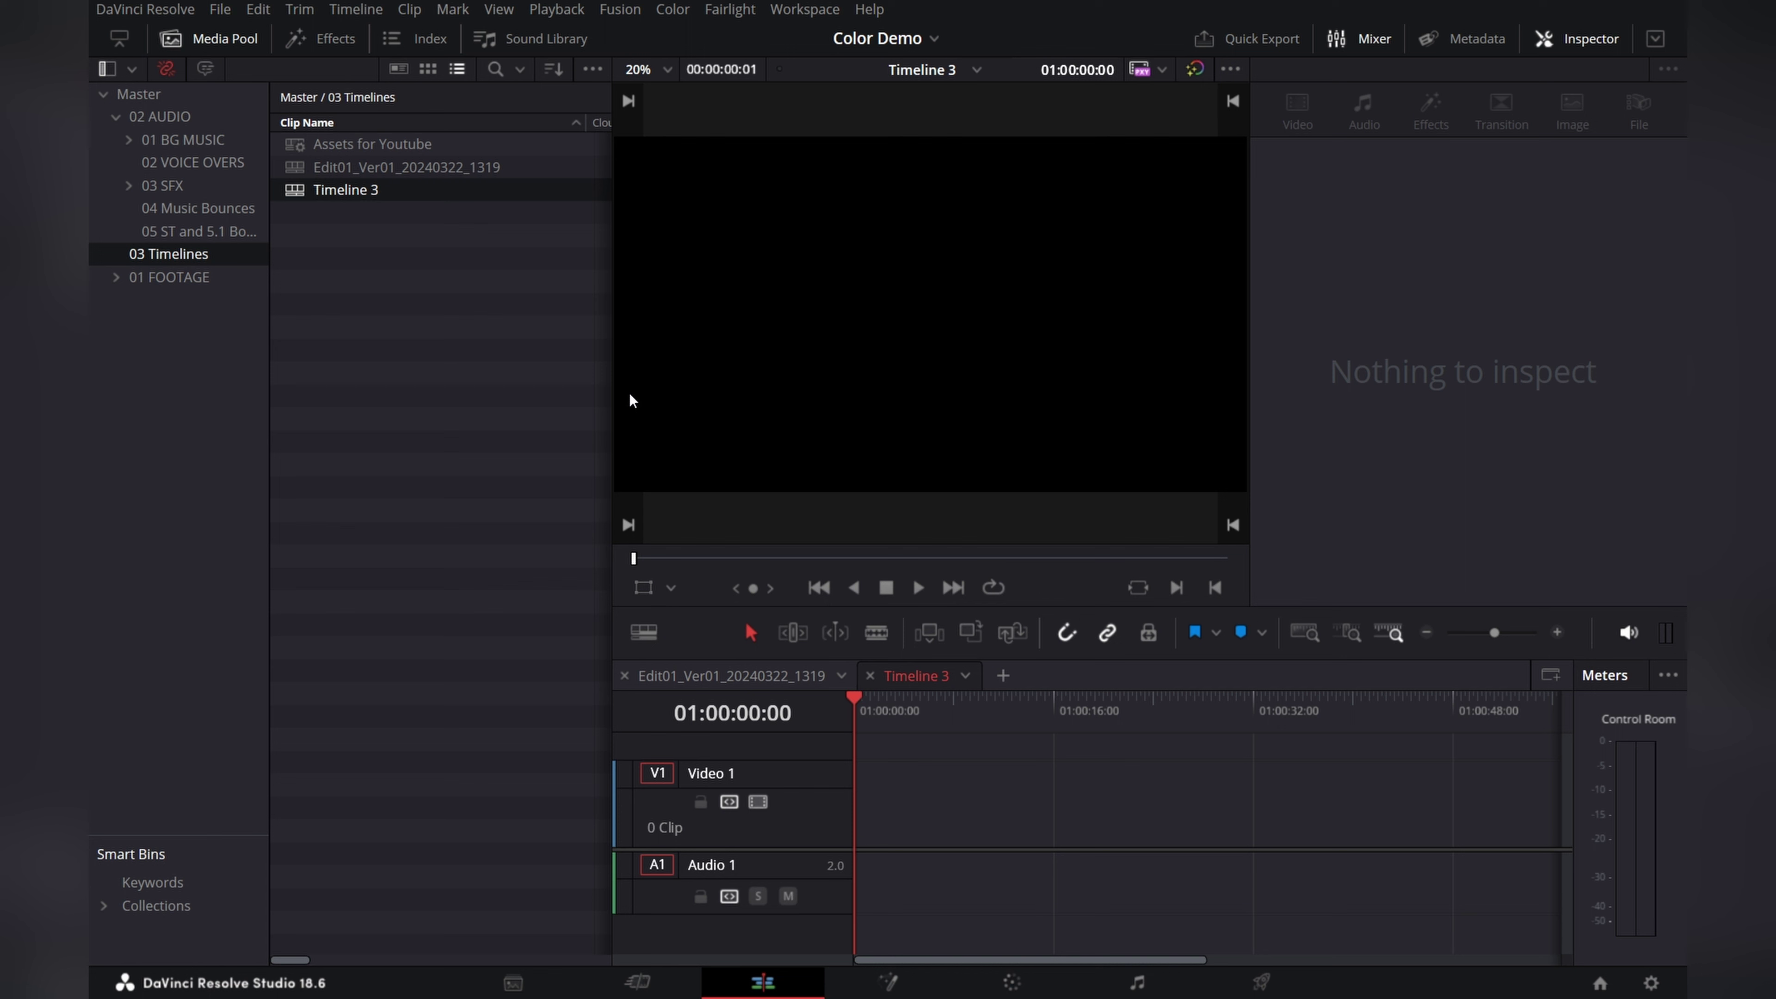
Paste the 16 copied clips into Timeline 3 and zoom to fit the whole edit
{"action": "left_click", "coordinate": [915, 755]}
{"action": "key", "text": "ctrl+v"}
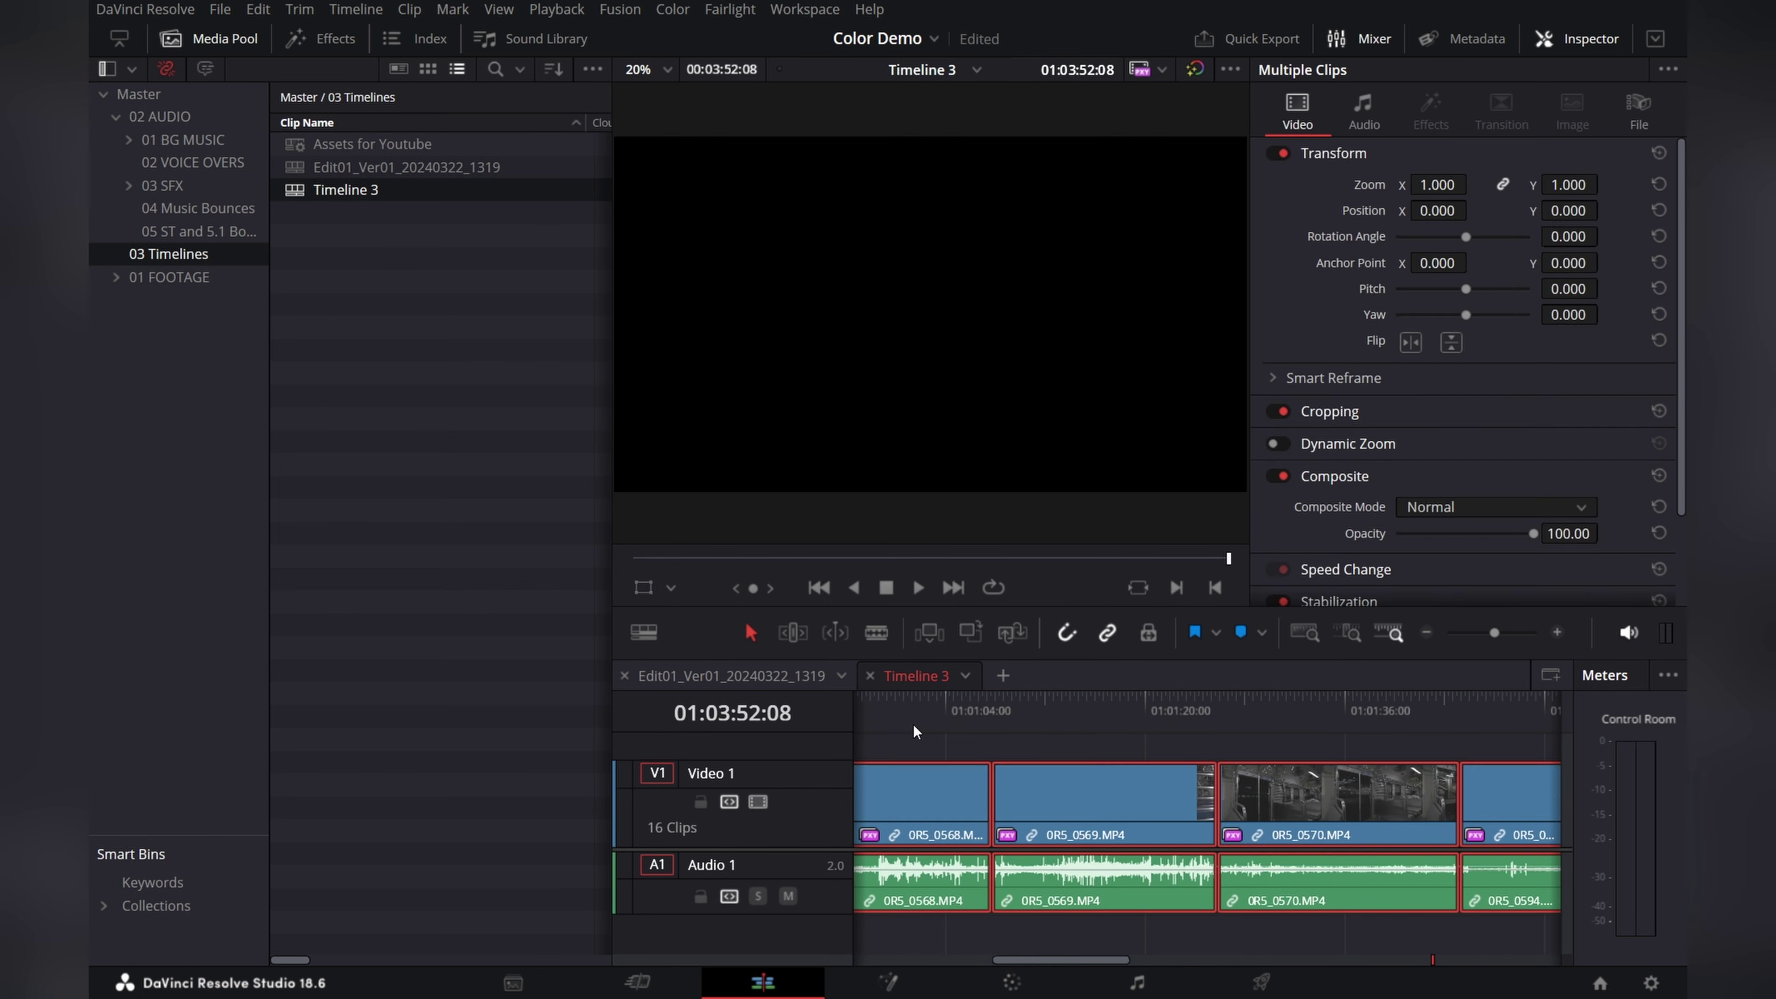
{"action": "key", "text": "shift+z"}
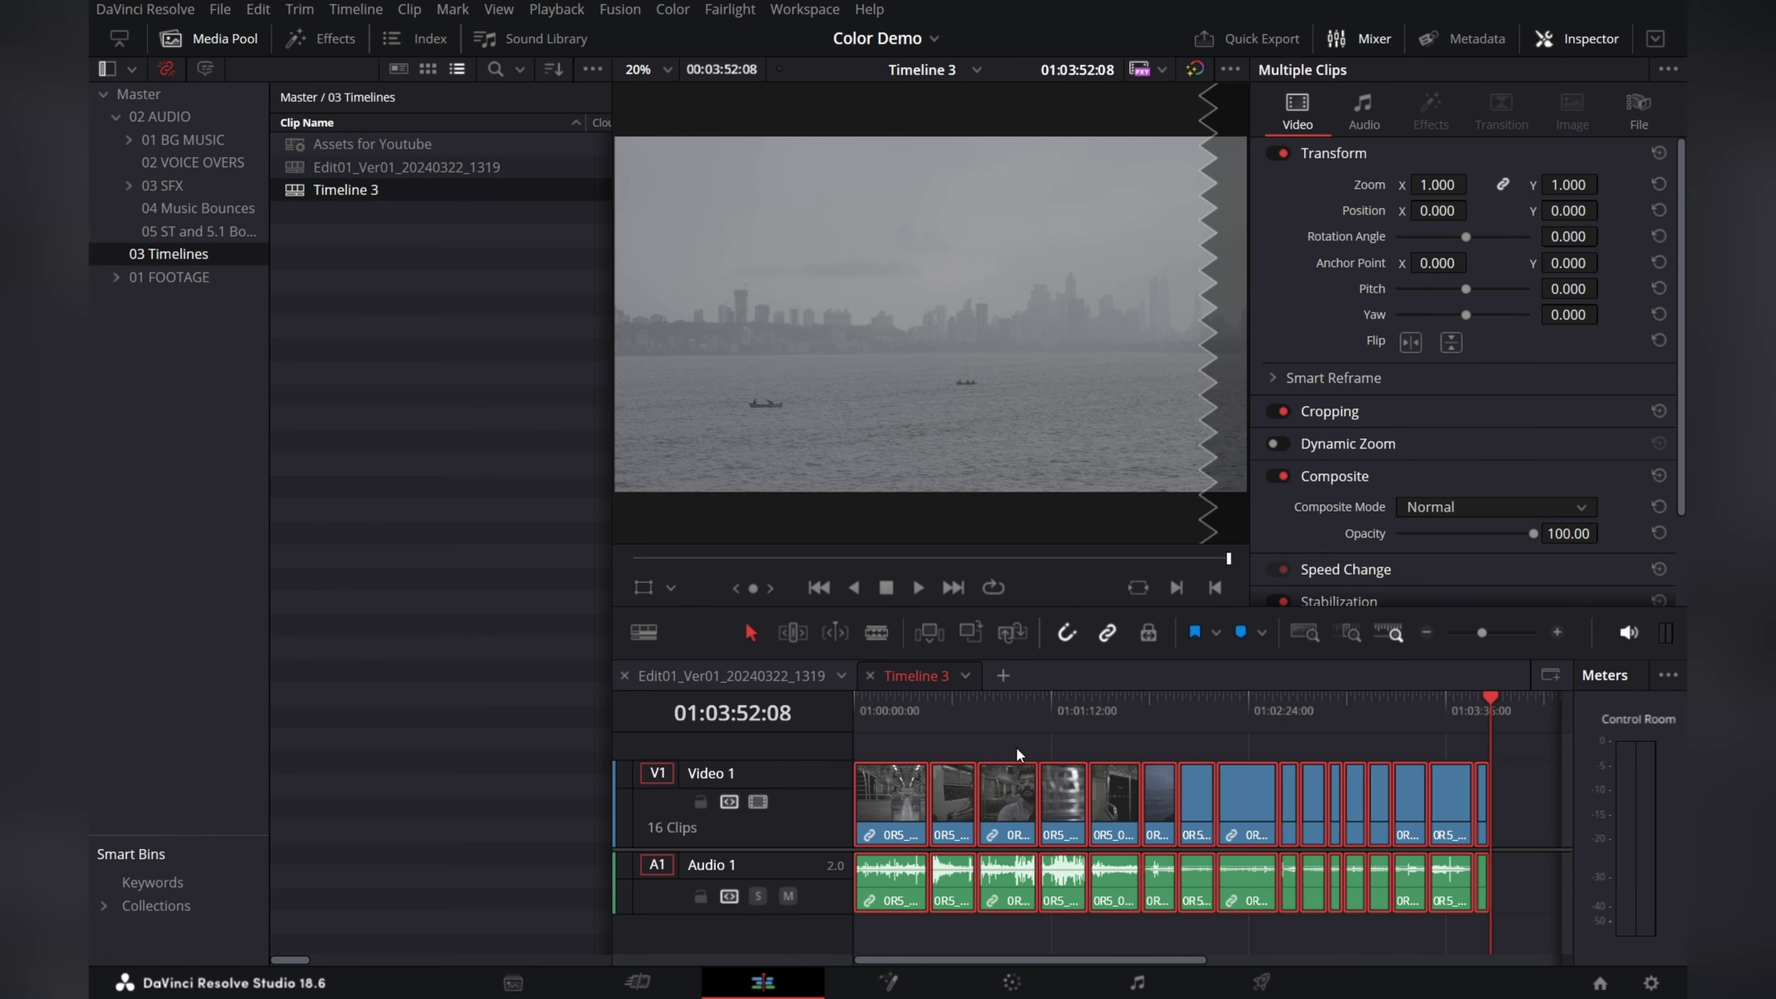